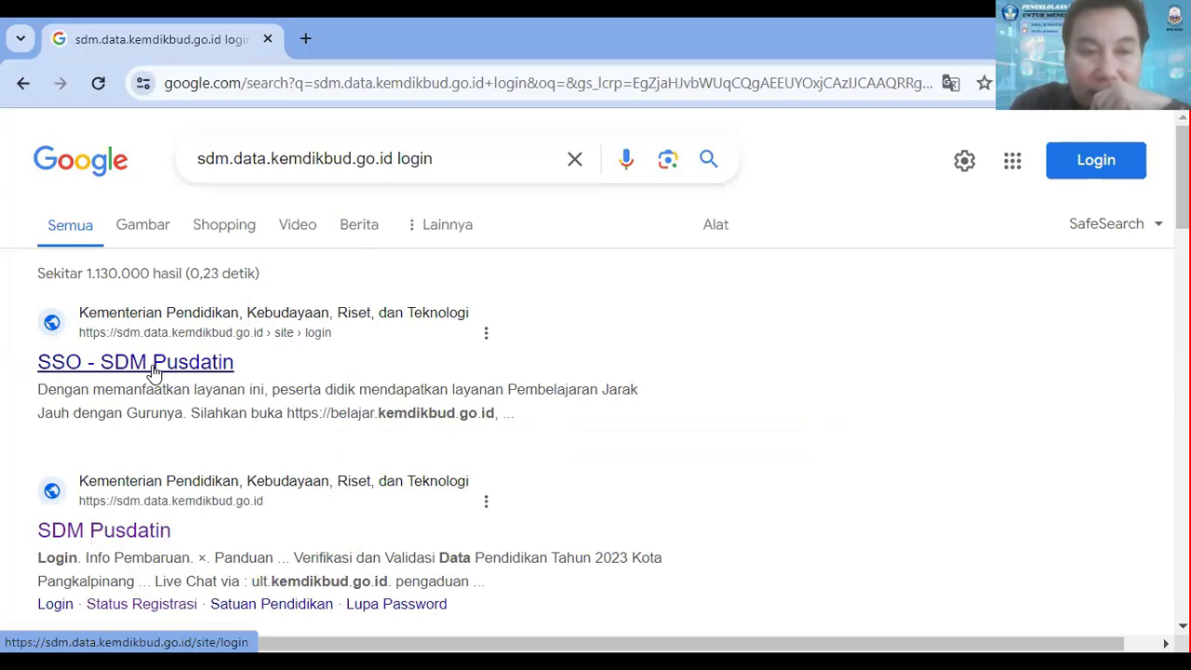
Step: Open the SDM Pusdatin site from the search results and go to the registration page for Satuan Pendidikan
click(154, 371)
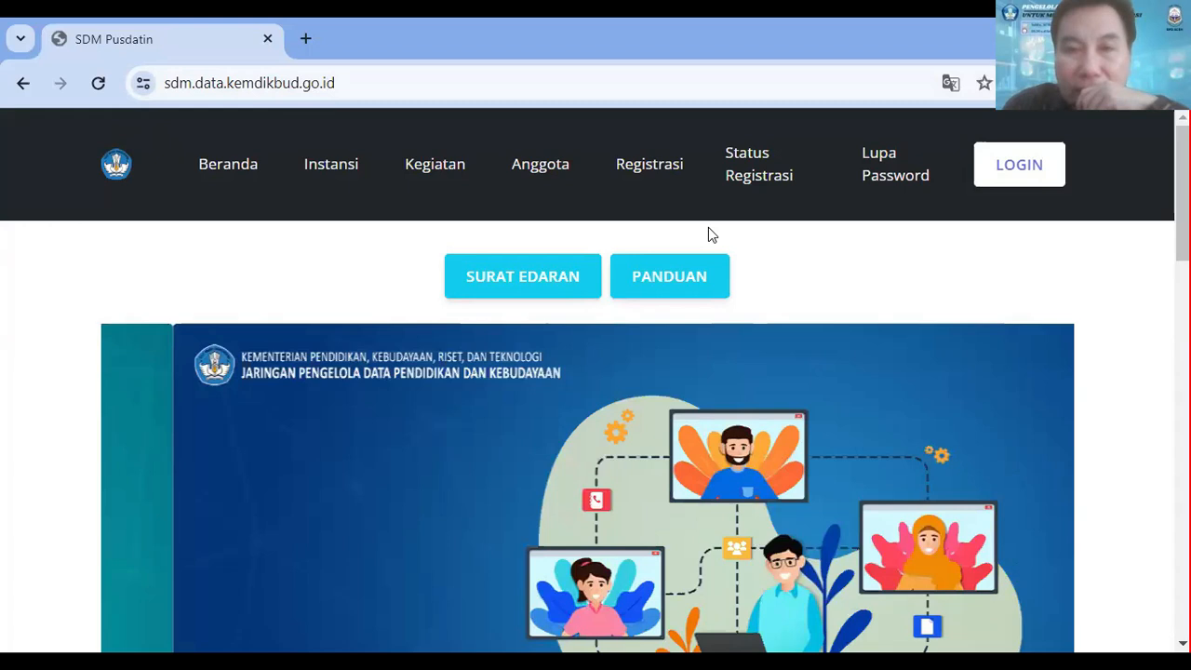
click(649, 174)
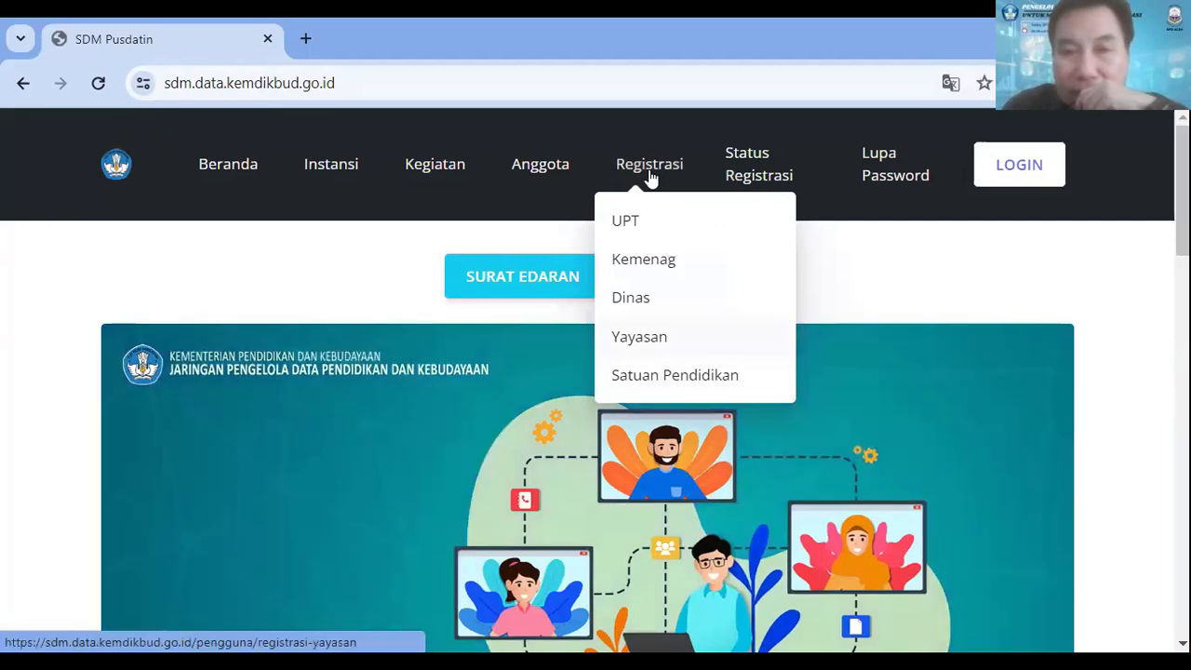
click(649, 383)
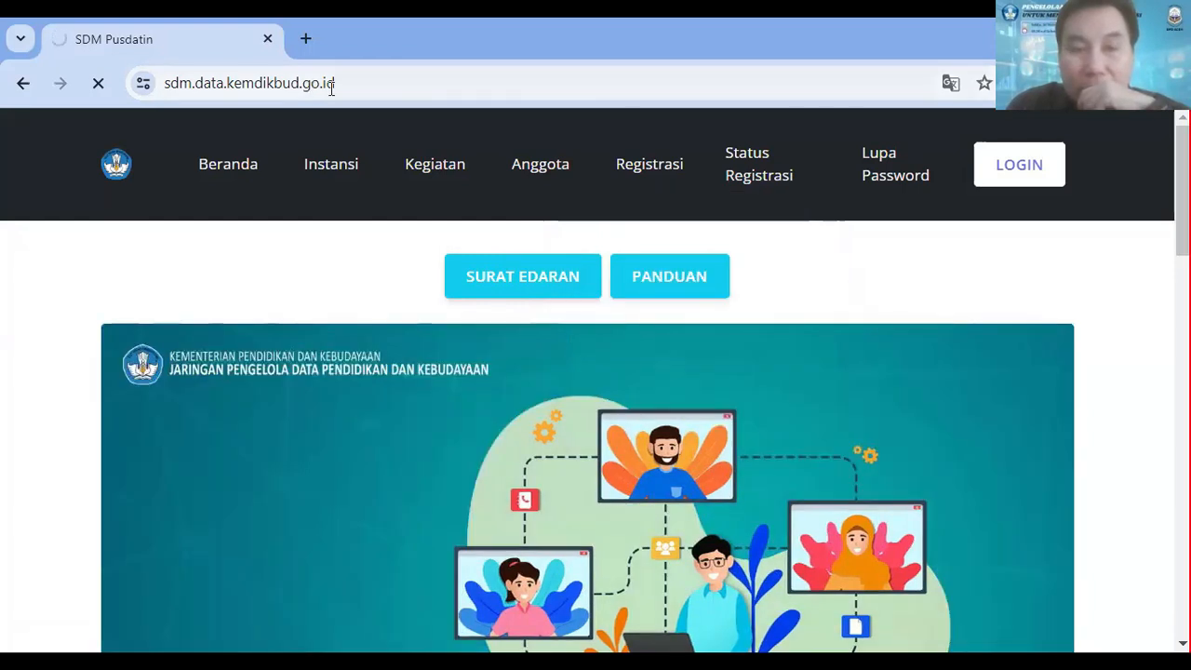
mouse_move(660, 179)
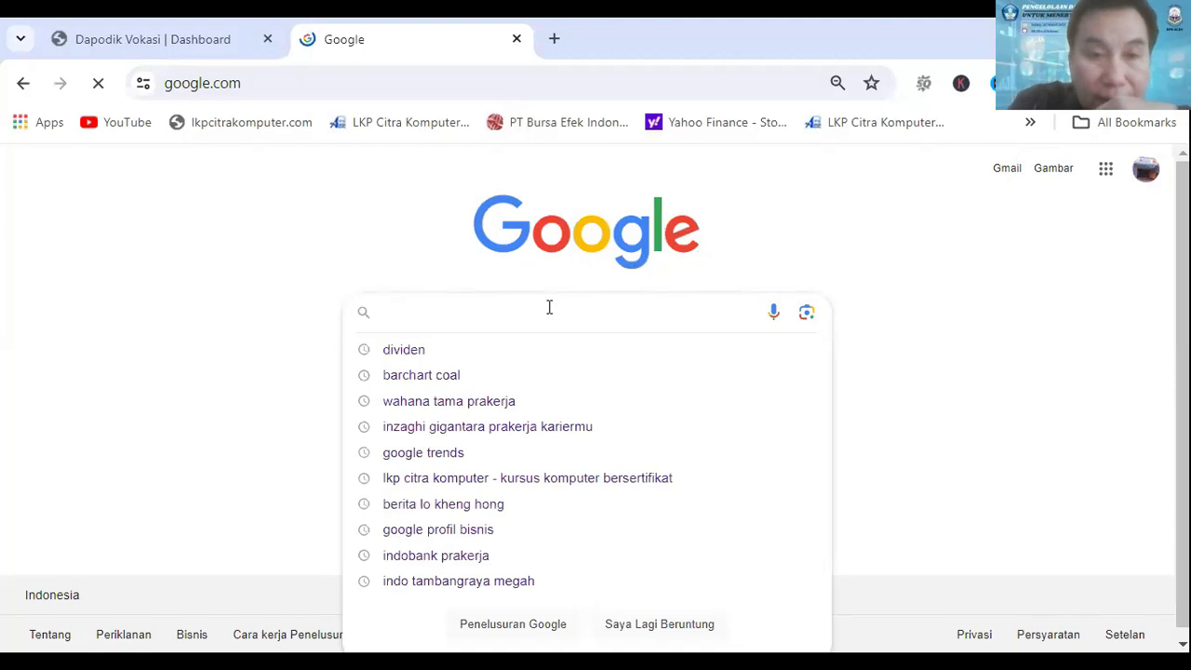
Step: Go to the PTK data recording address vervalptk.data.kemdikbud.go.id/tambah-ptk/create
text(ver)
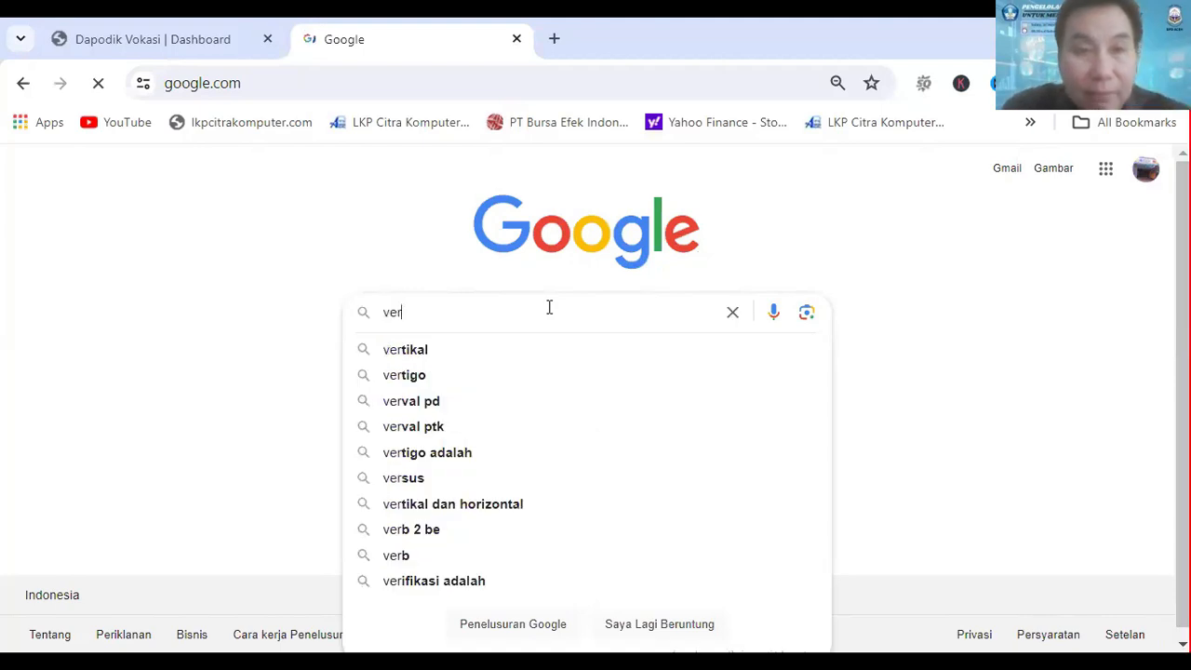
click(274, 86)
text(ver)
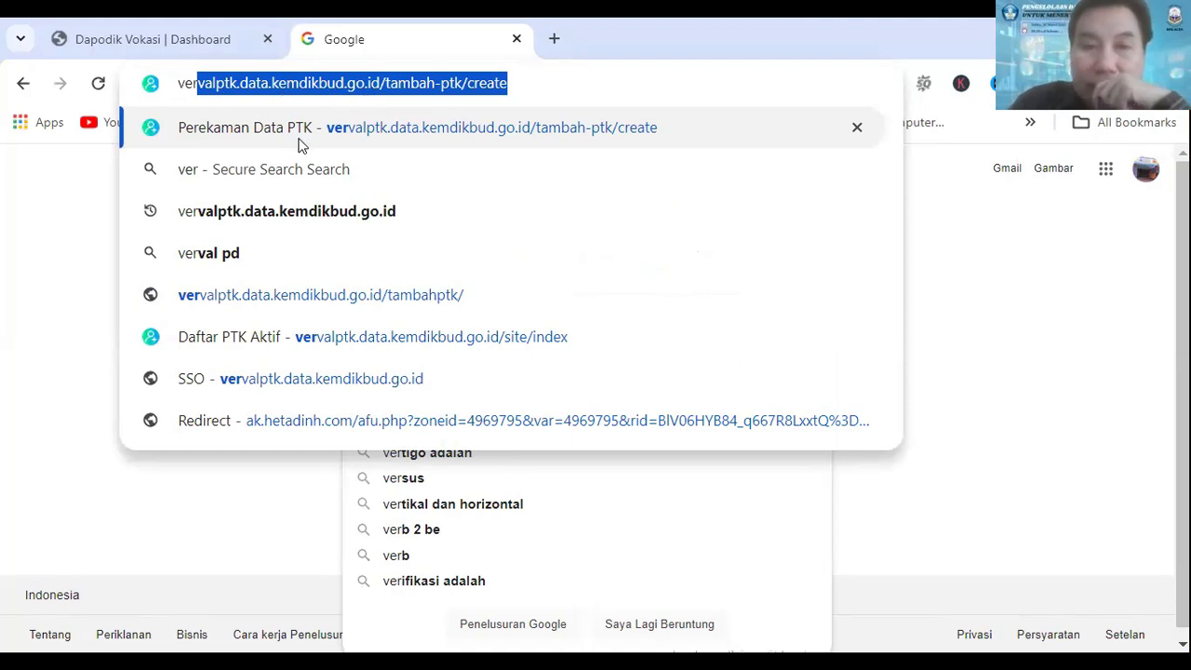
key(Return)
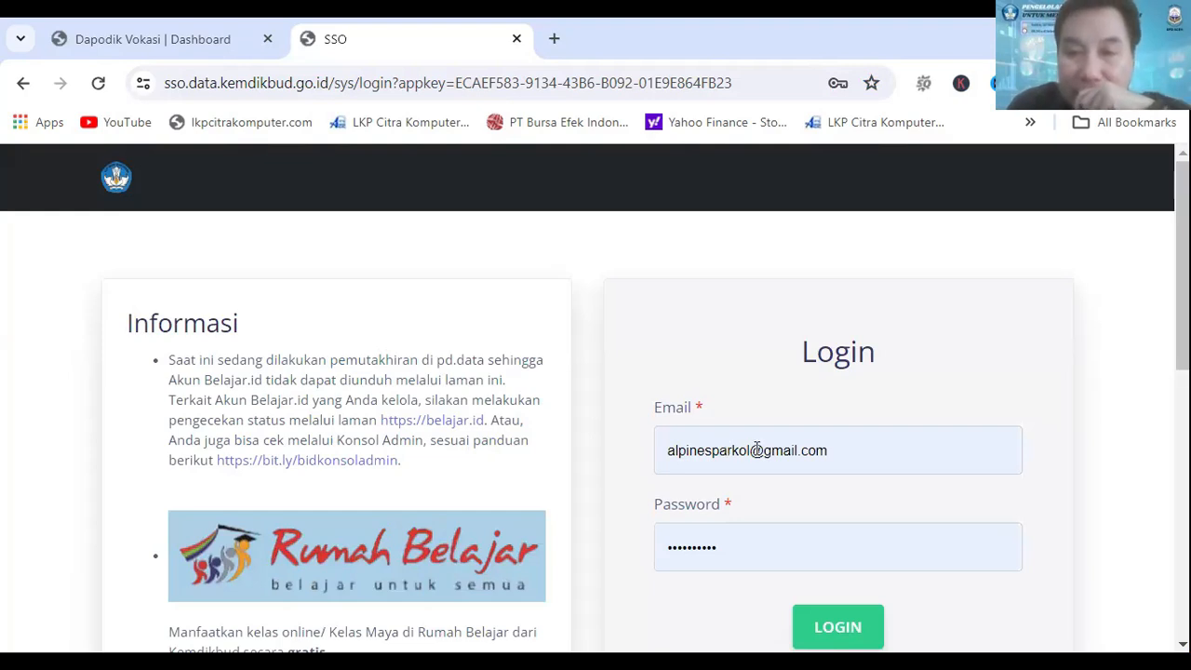
Step: Log in to VervalPTK with the prefilled account credentials and dismiss the saved-password warning and the Info Pembaruan notice
click(838, 626)
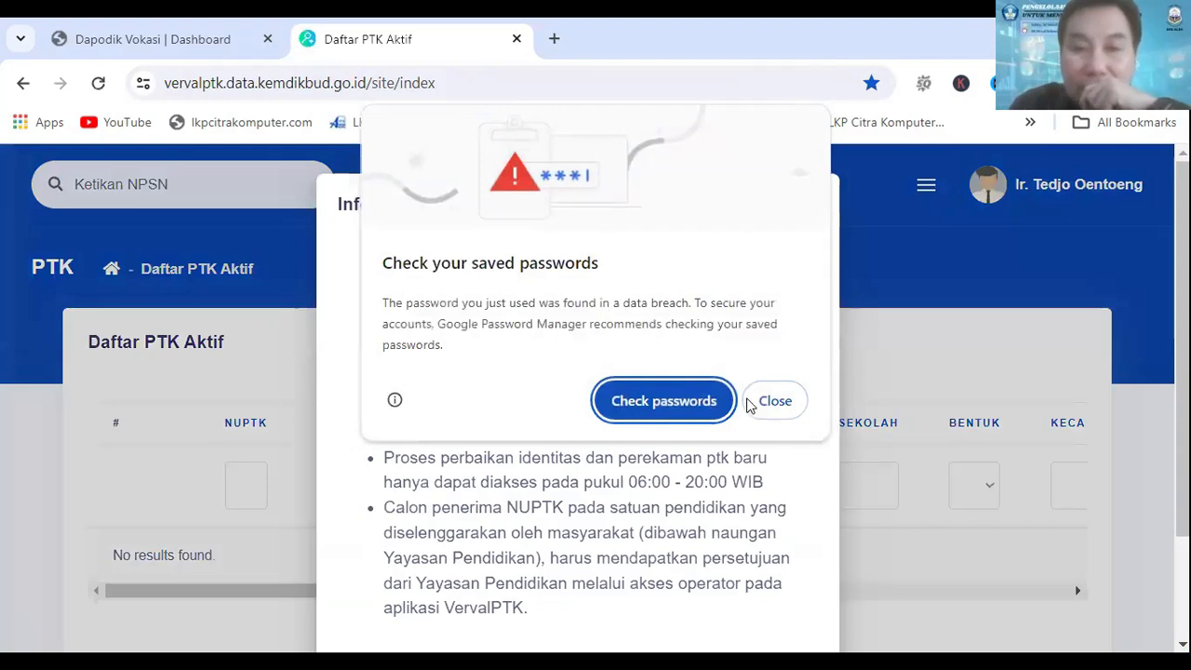
click(775, 401)
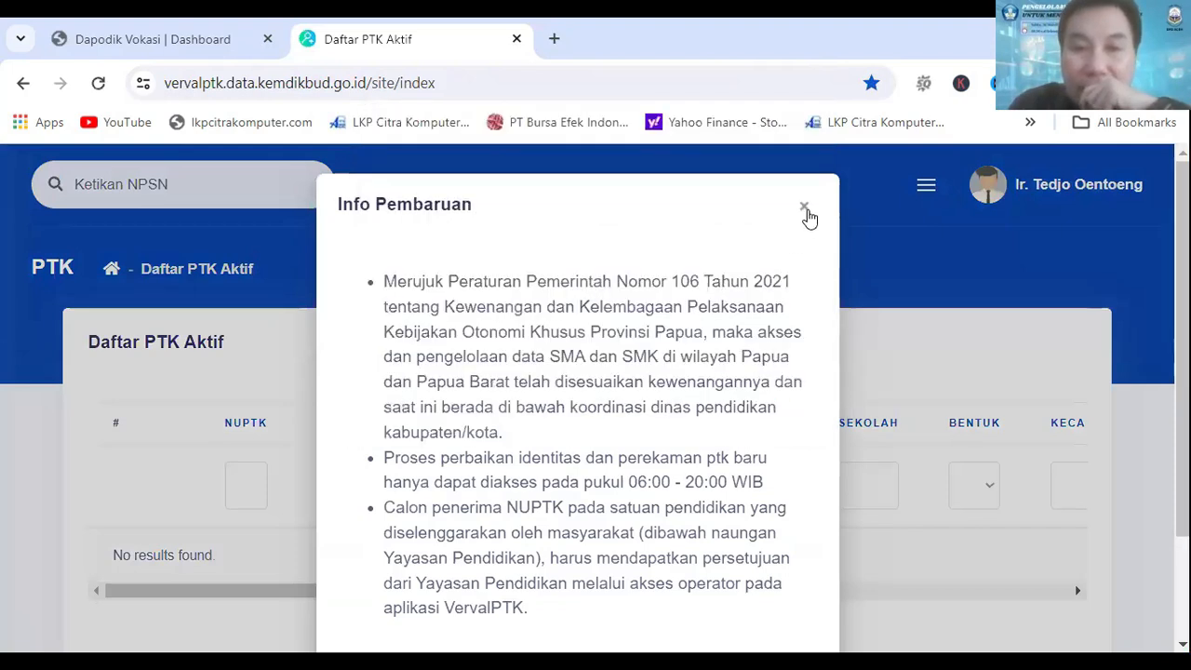
click(805, 208)
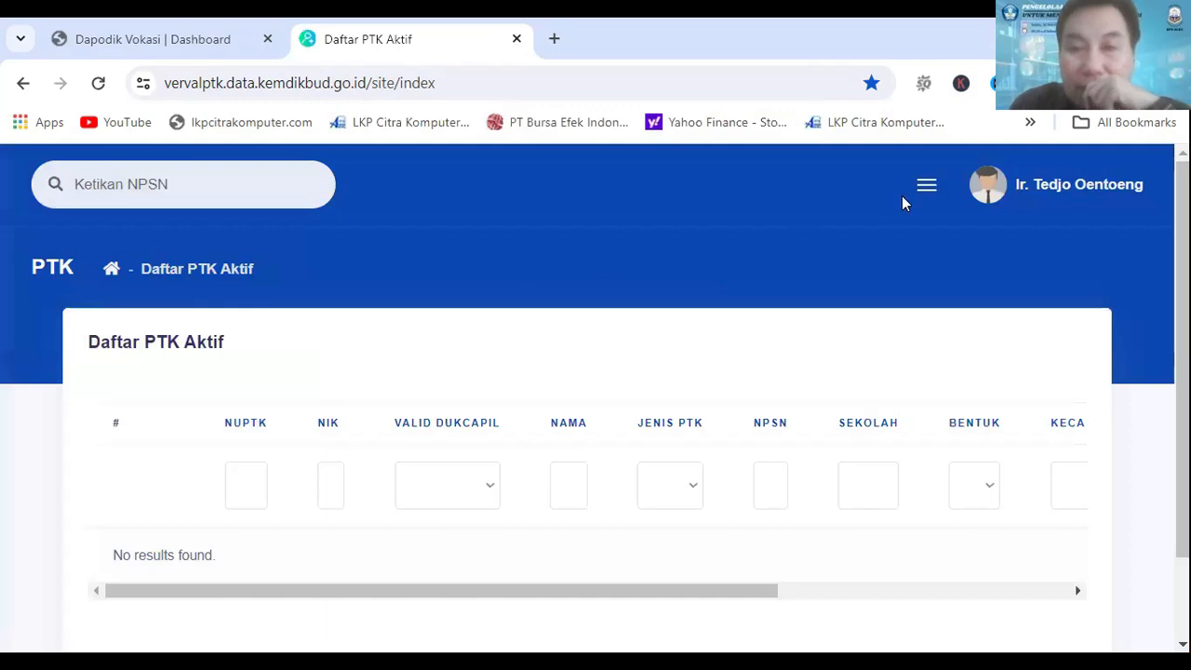
Step: Open the Tambah PTK WNI form and view its identity fields
click(927, 188)
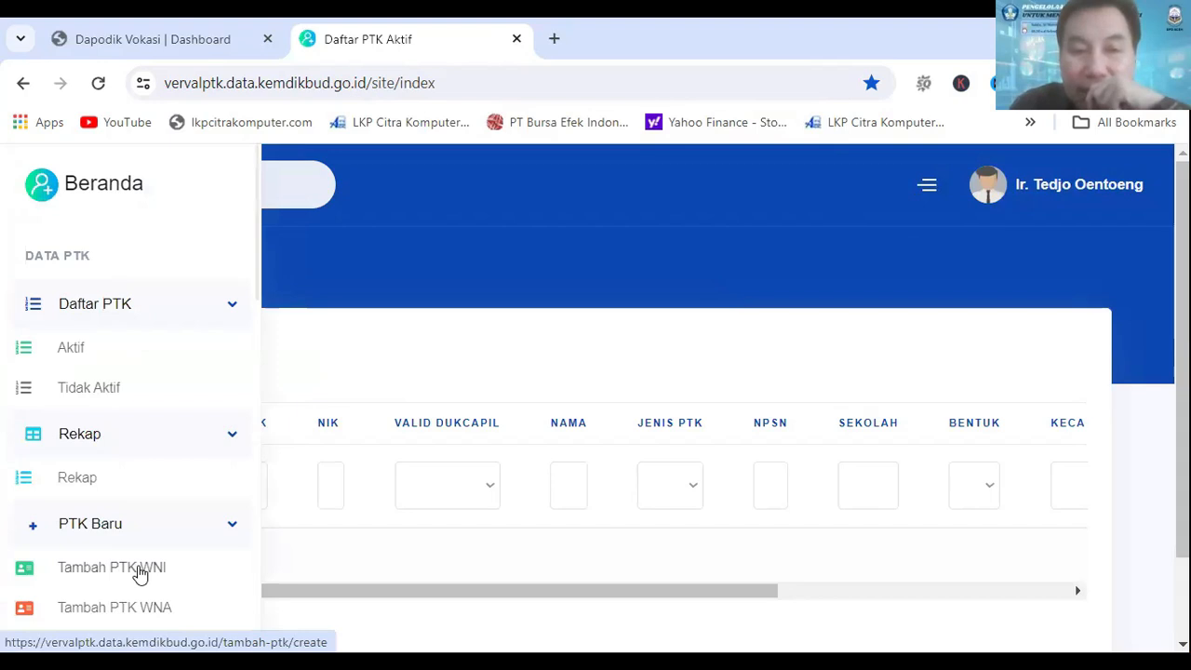
click(139, 574)
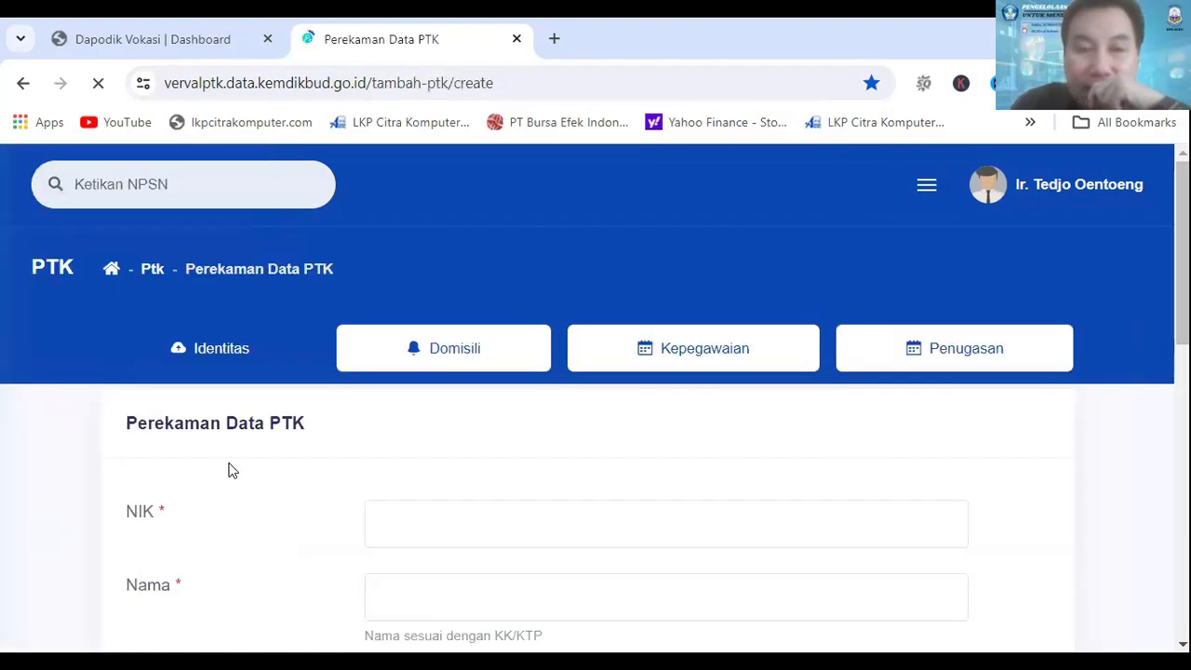
scroll(303, 465, down, 1)
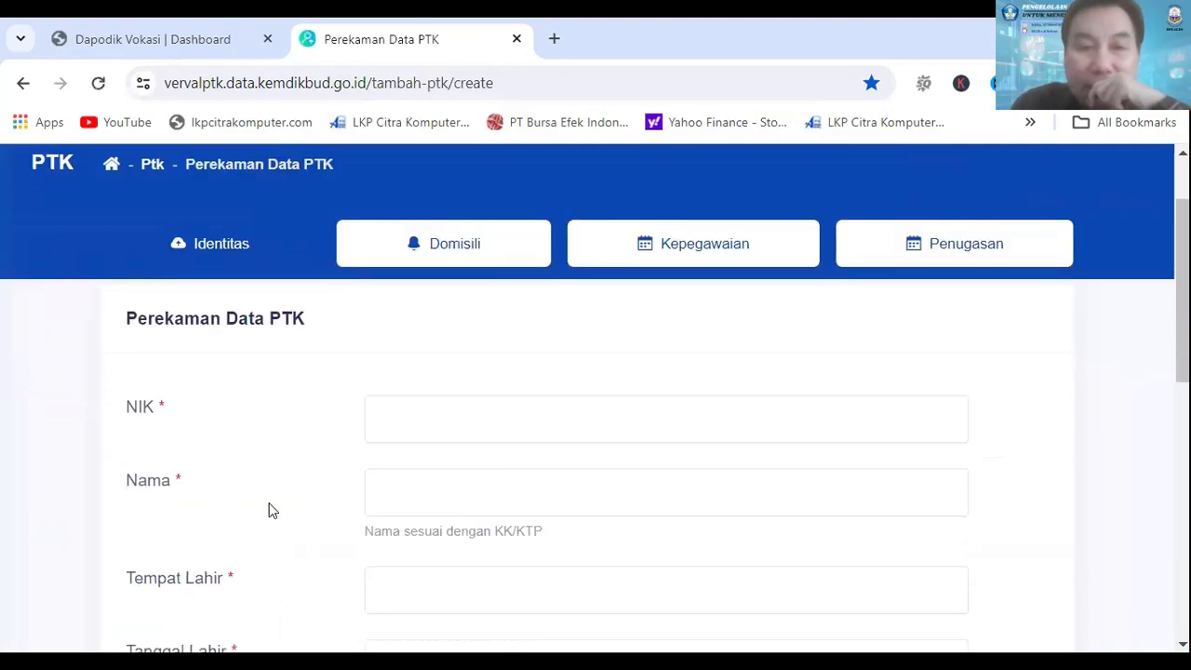
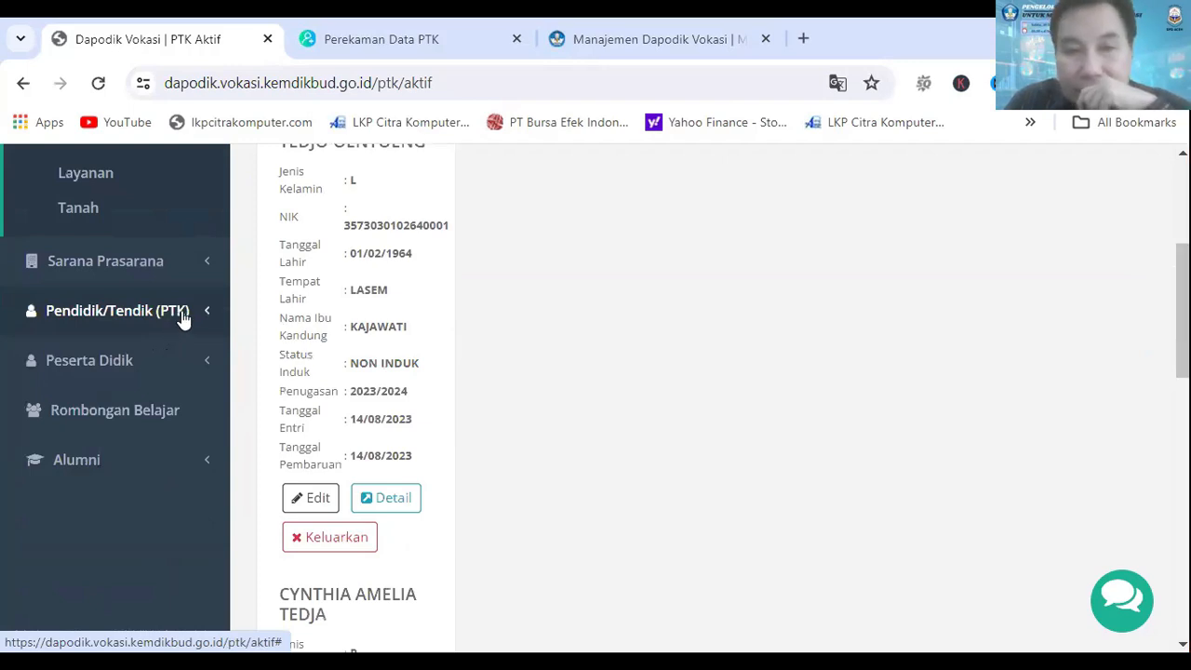
Step: Open the list of active PTK under Pendidik/Tendik (PTK) and look through the registered entries and their available actions
click(184, 315)
click(92, 275)
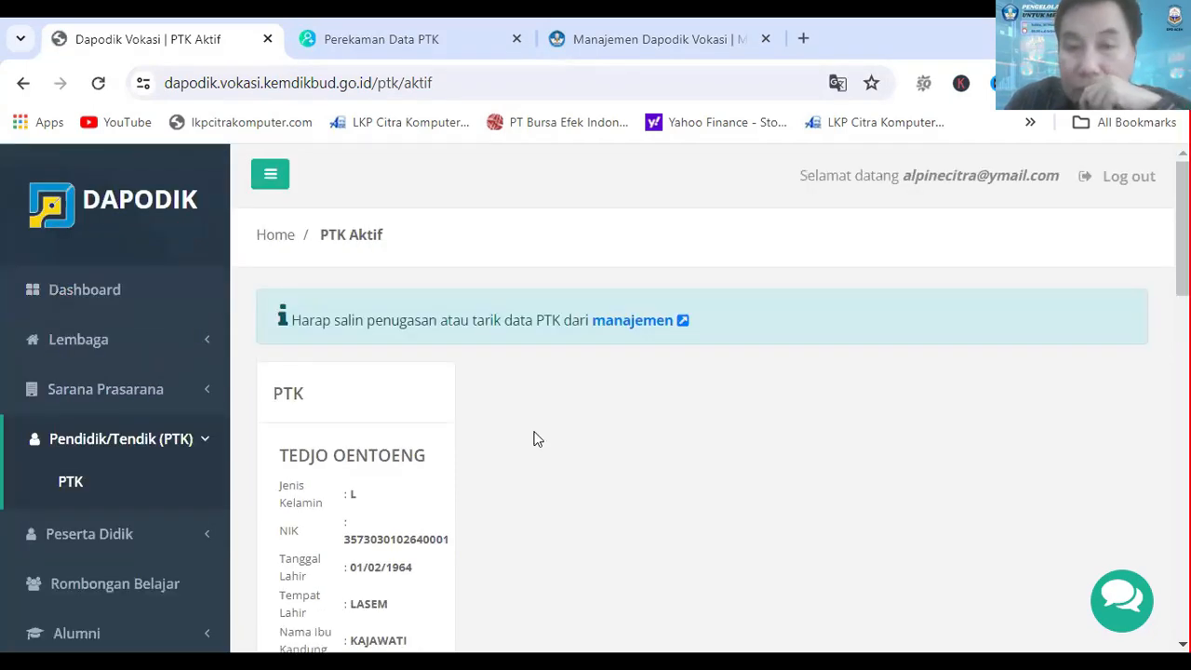
scroll(530, 419, down, 1)
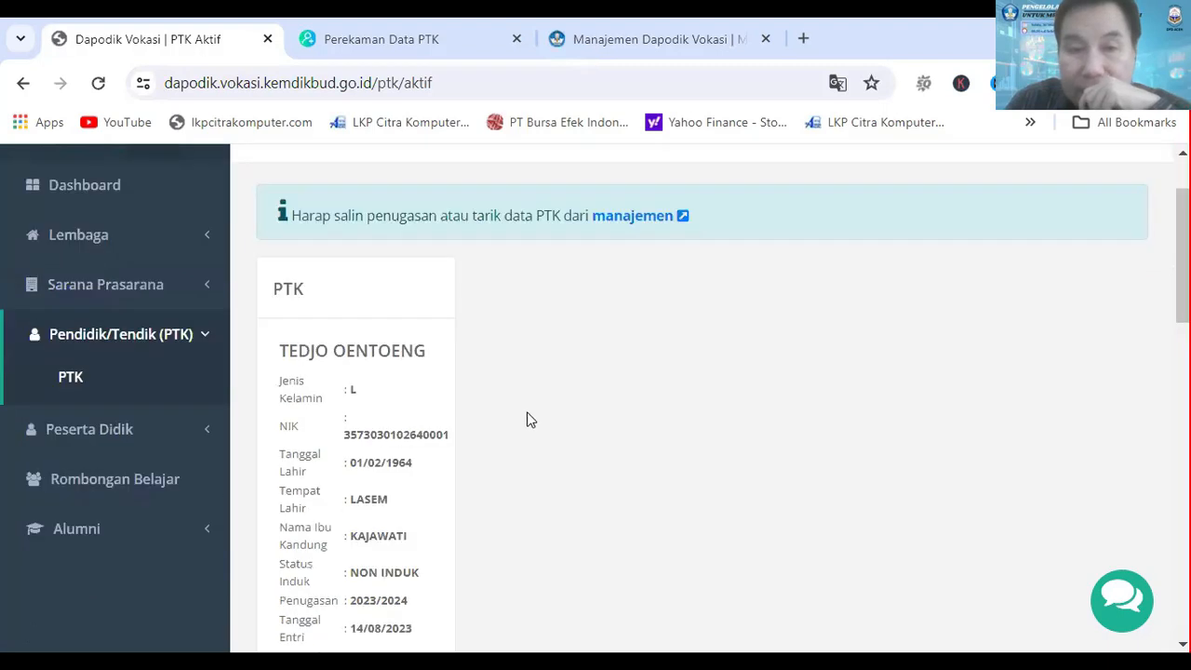
scroll(455, 457, down, 1)
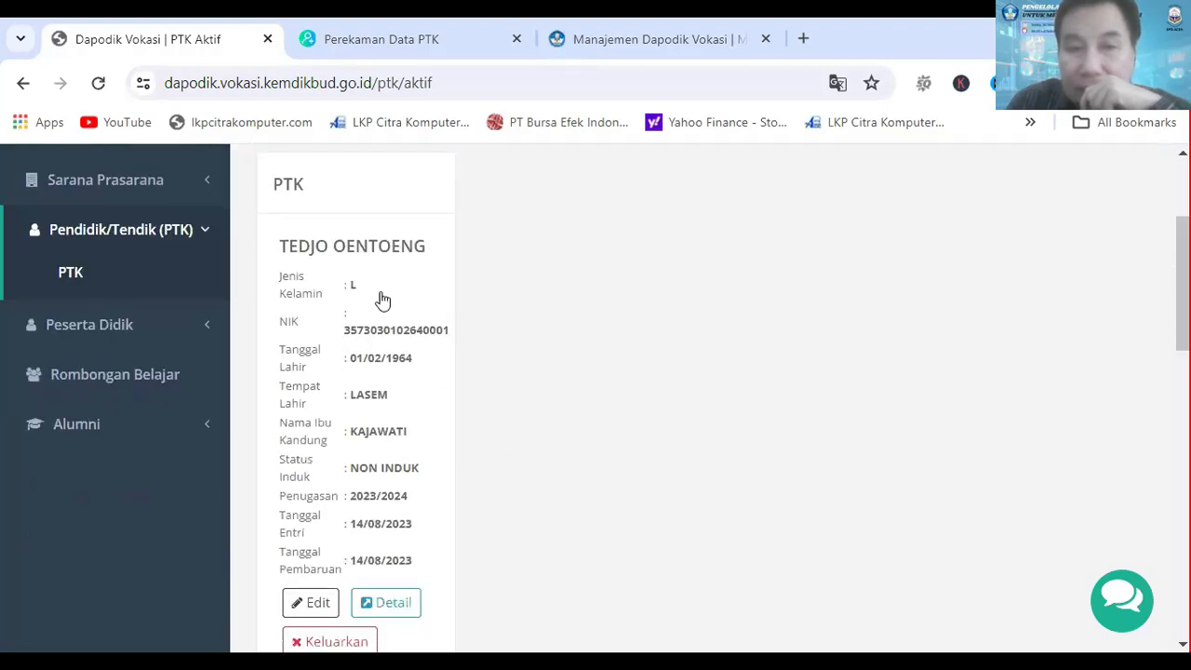
scroll(394, 309, down, 5)
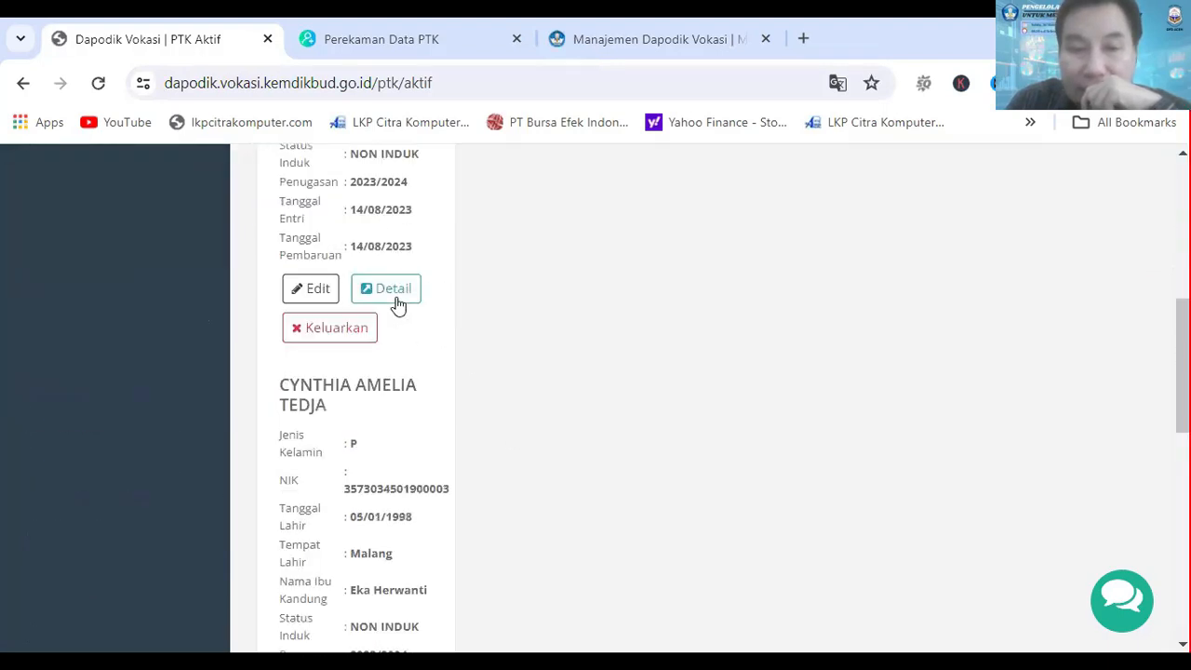
scroll(377, 363, down, 2)
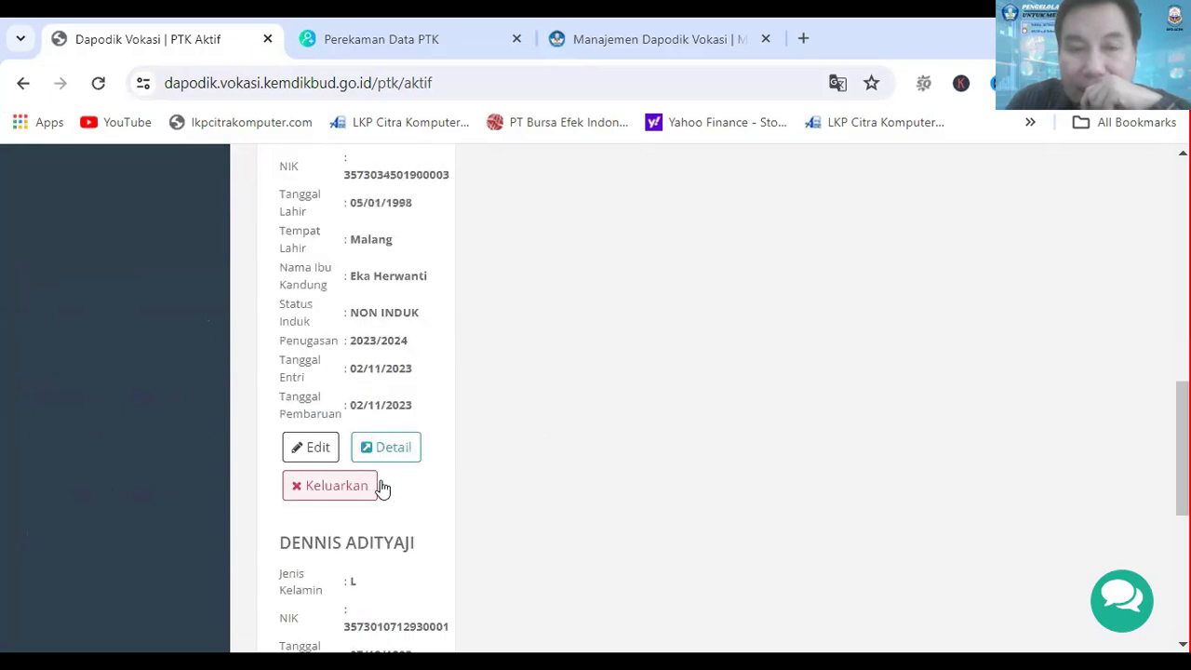
scroll(567, 457, up, 7)
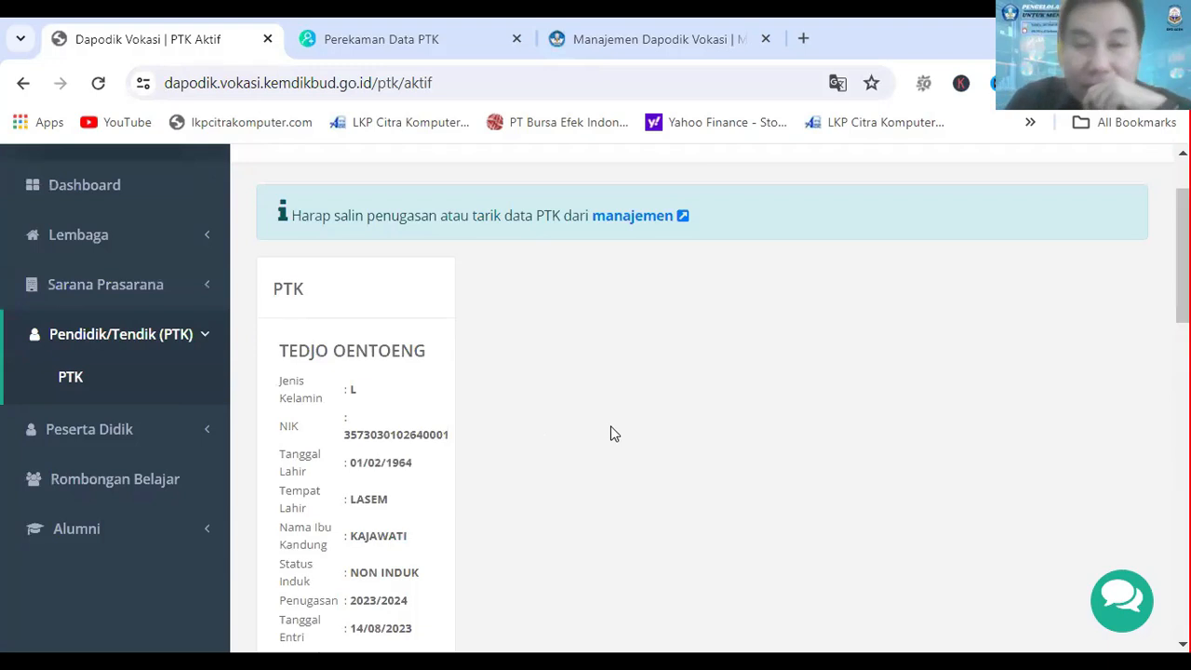
Step: Open the first PTK's record and review its Alamat and Data Pribadi details
scroll(612, 437, down, 1)
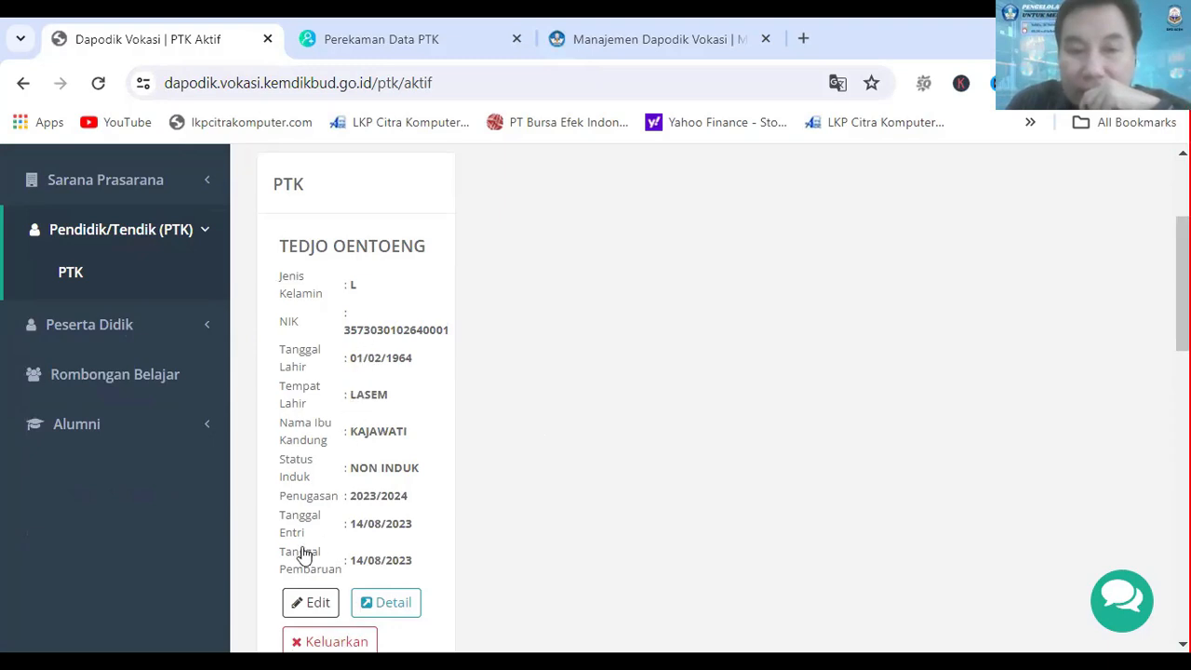
click(311, 603)
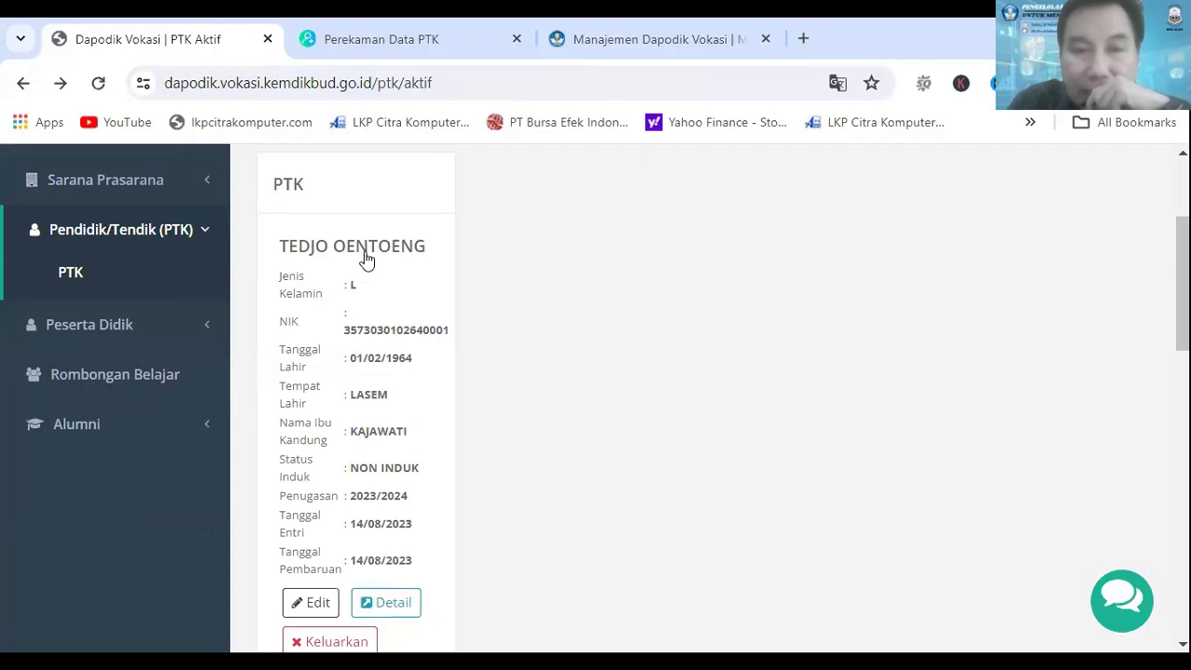
click(371, 258)
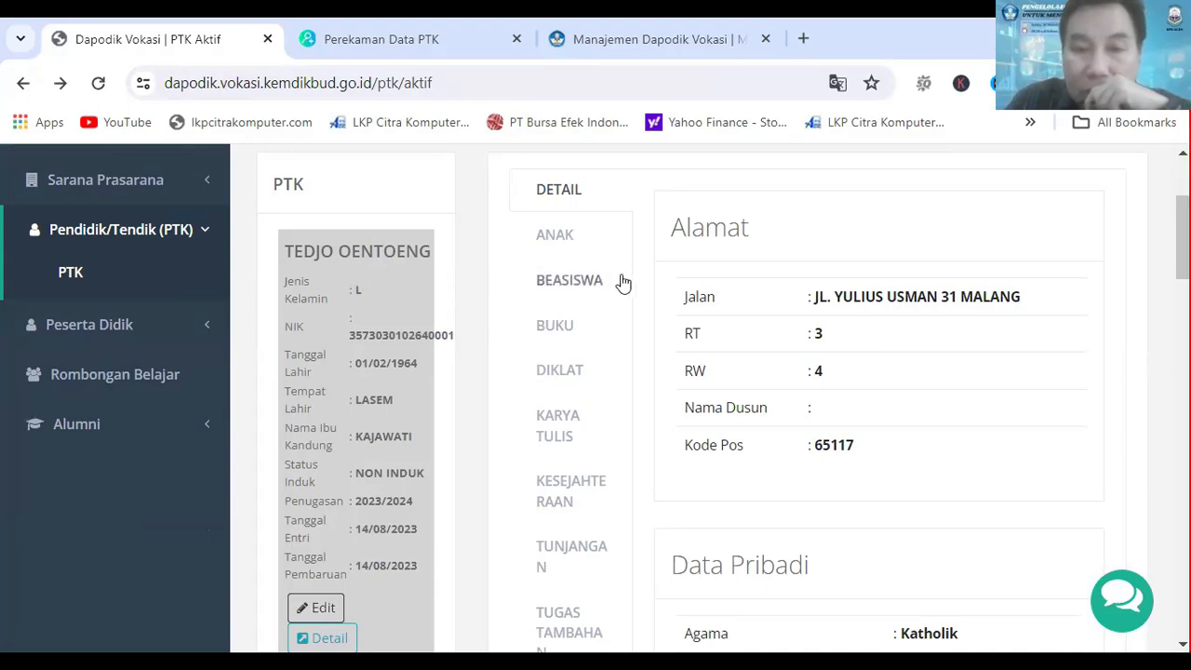
scroll(632, 322, down, 1)
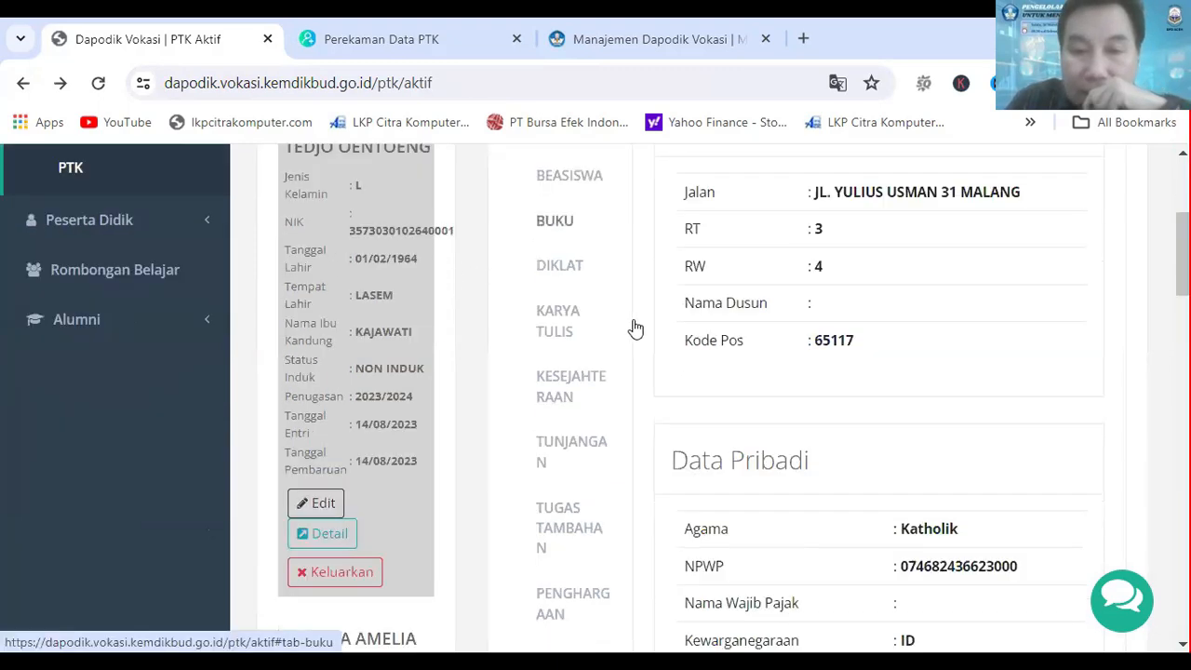
scroll(596, 431, down, 1)
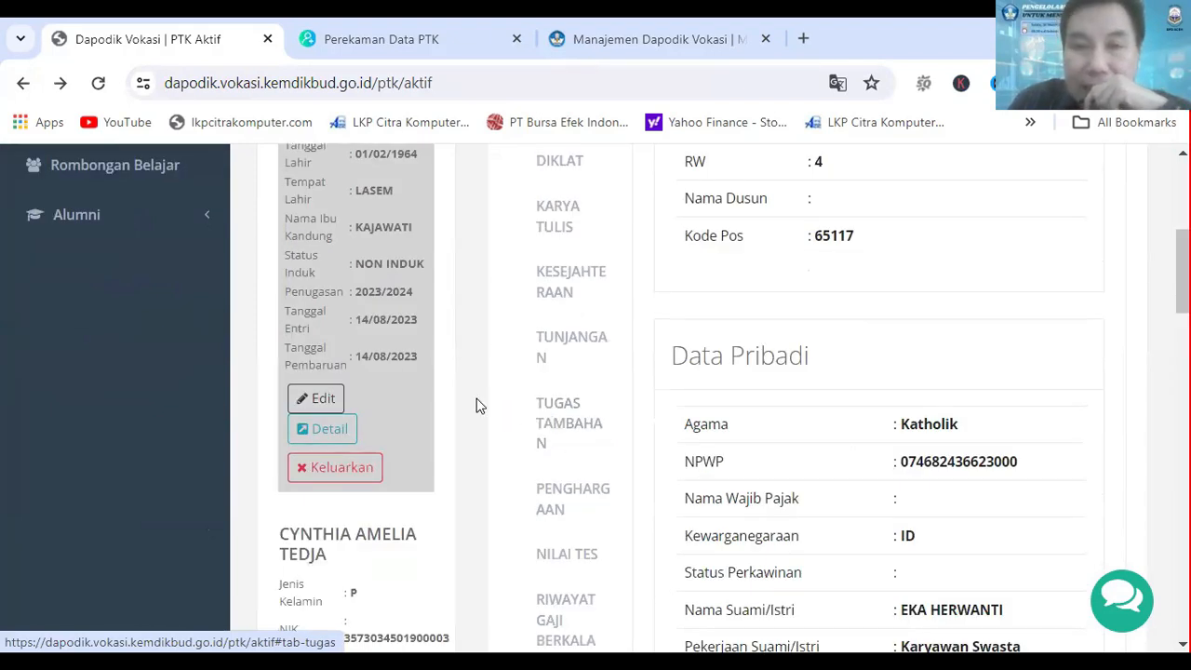
scroll(372, 384, up, 2)
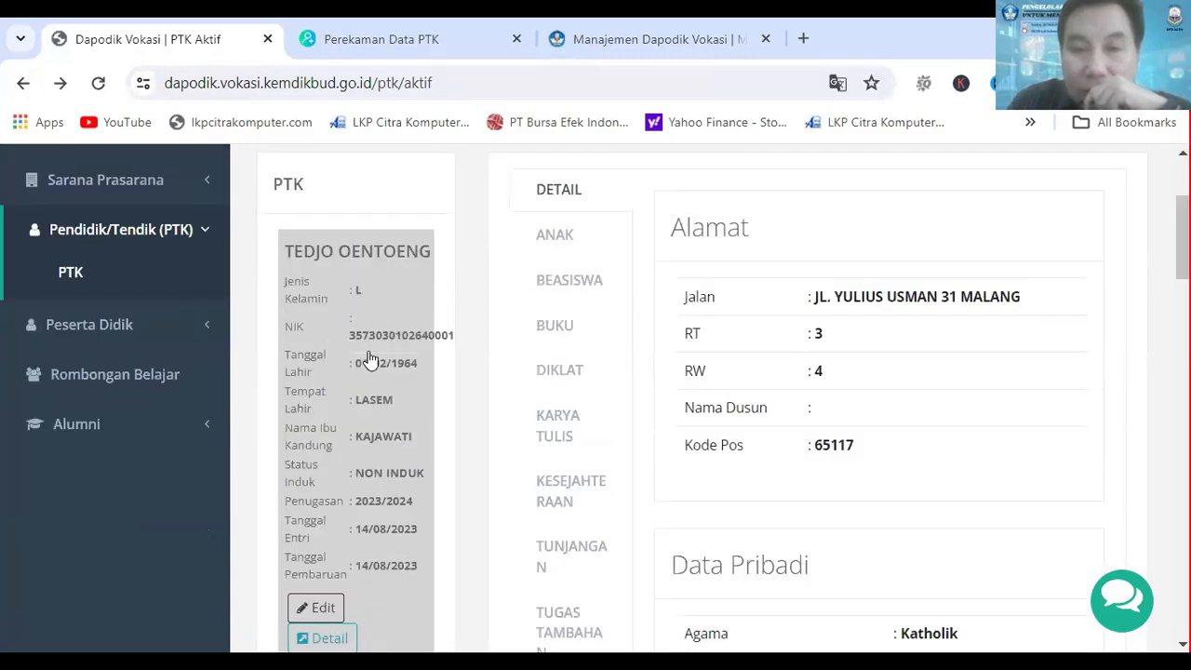
Step: Show the first PTK's Tugas Tambahan records and locate the Tambah Tugas option
scroll(642, 345, down, 3)
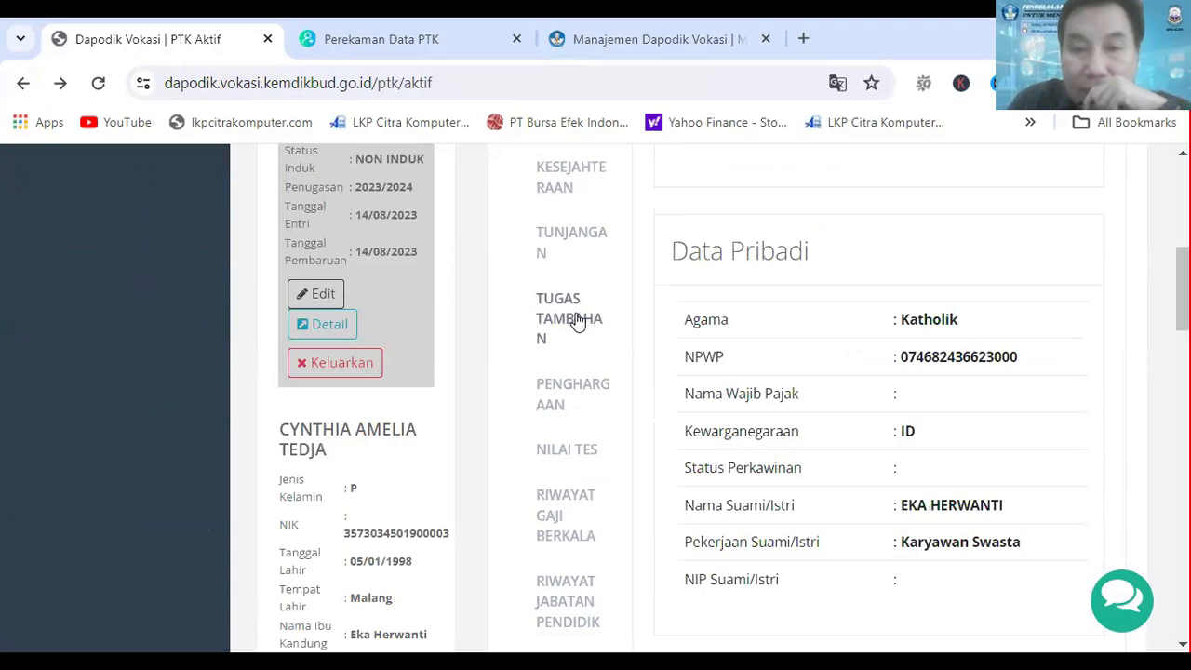
click(575, 320)
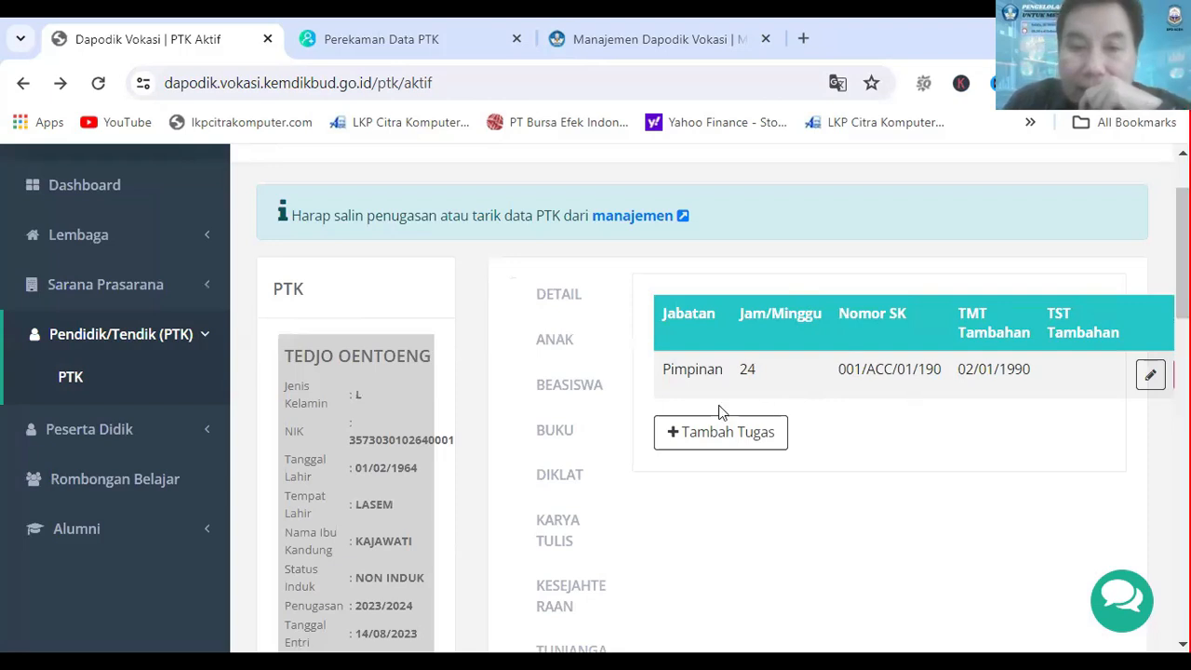
click(736, 446)
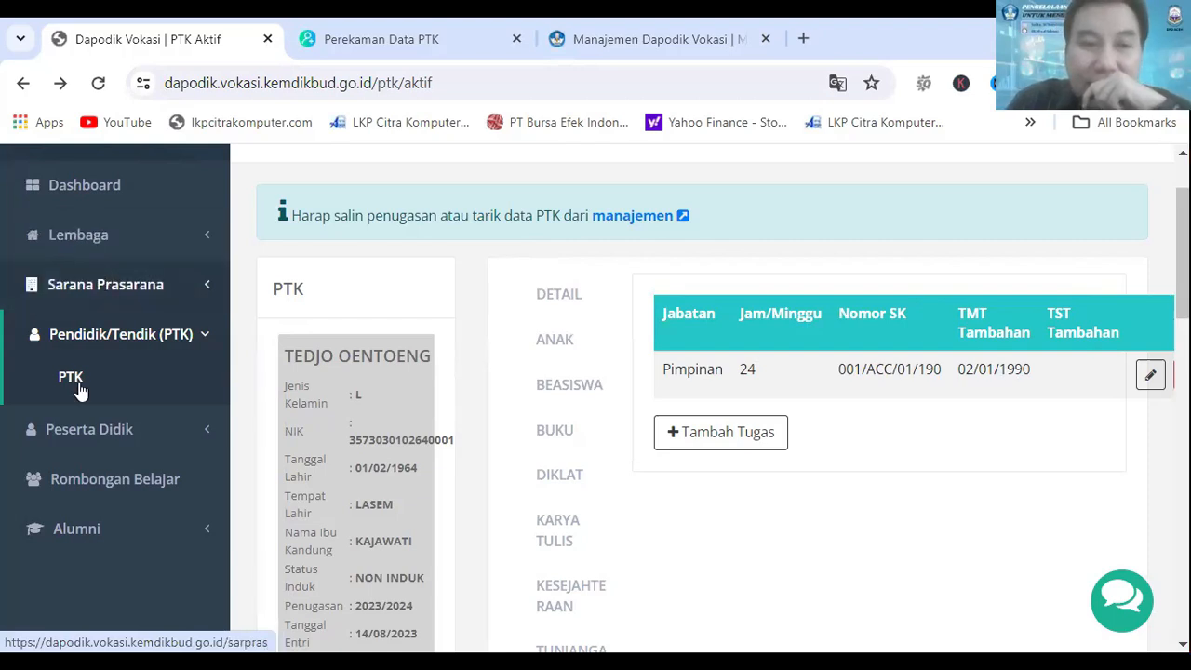
Step: Reload the active PTK list and look through the first and second PTK entries
scroll(112, 296, up, 2)
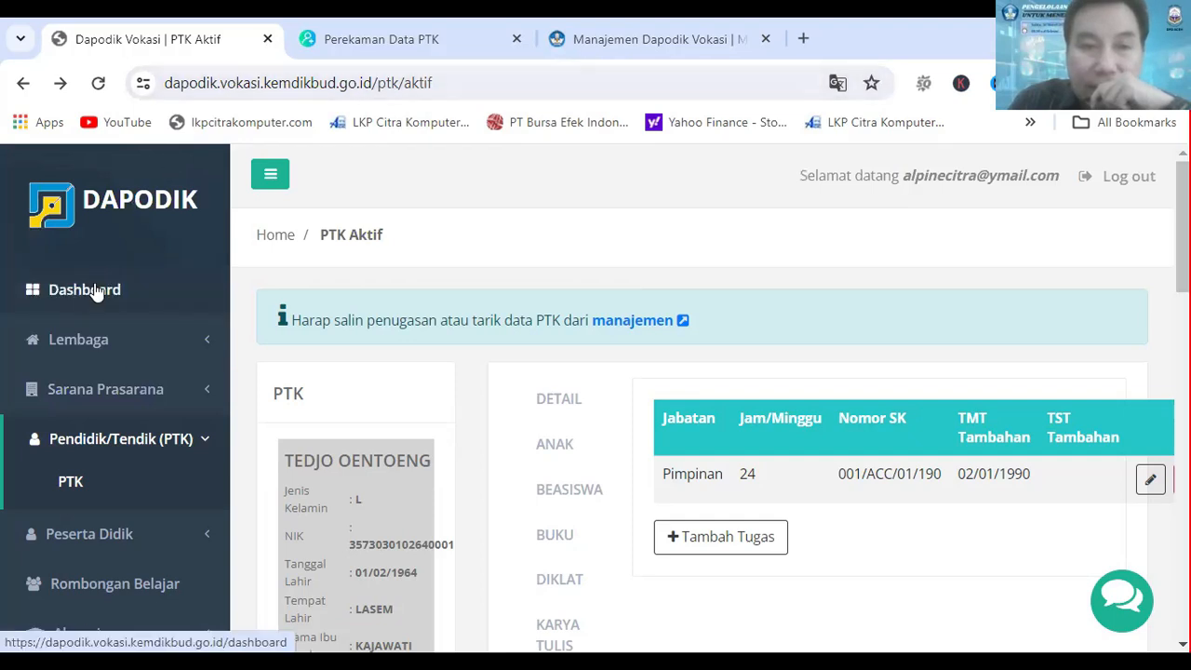
scroll(102, 277, down, 1)
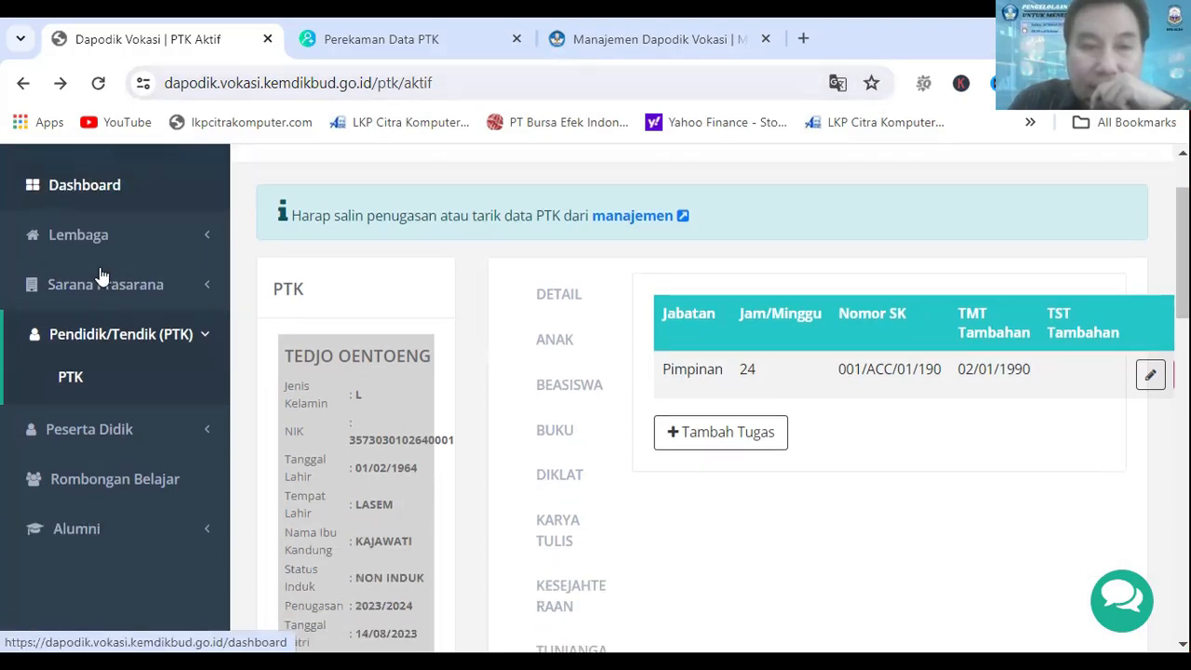
click(86, 374)
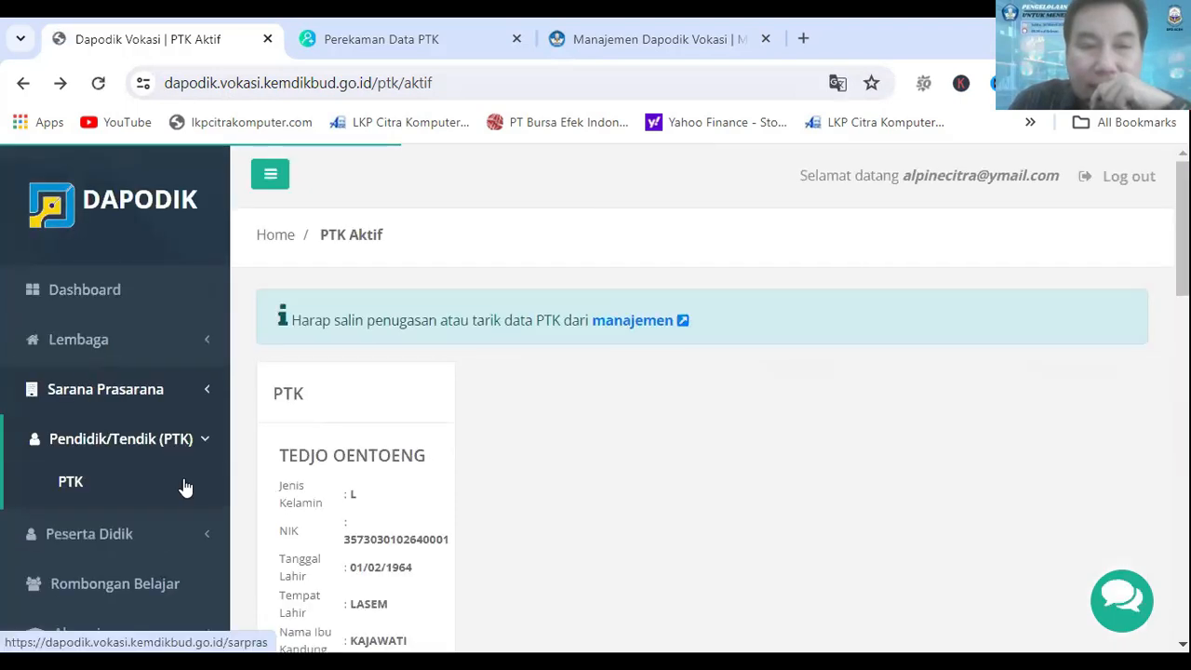
scroll(401, 386, down, 15)
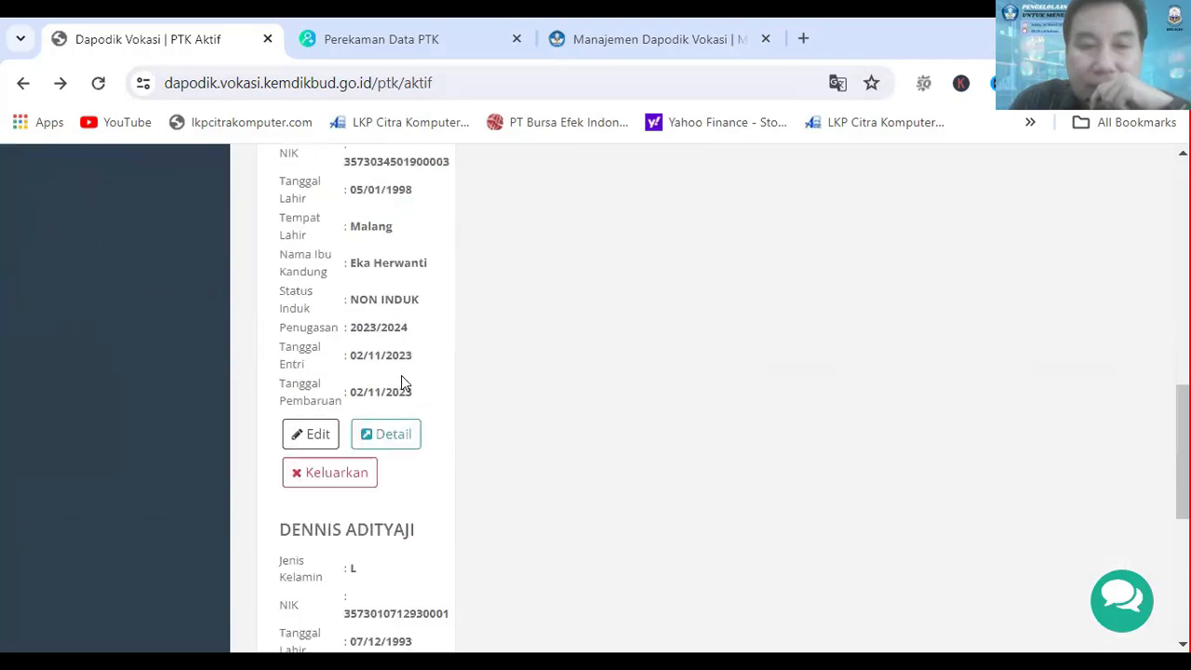
scroll(403, 389, up, 6)
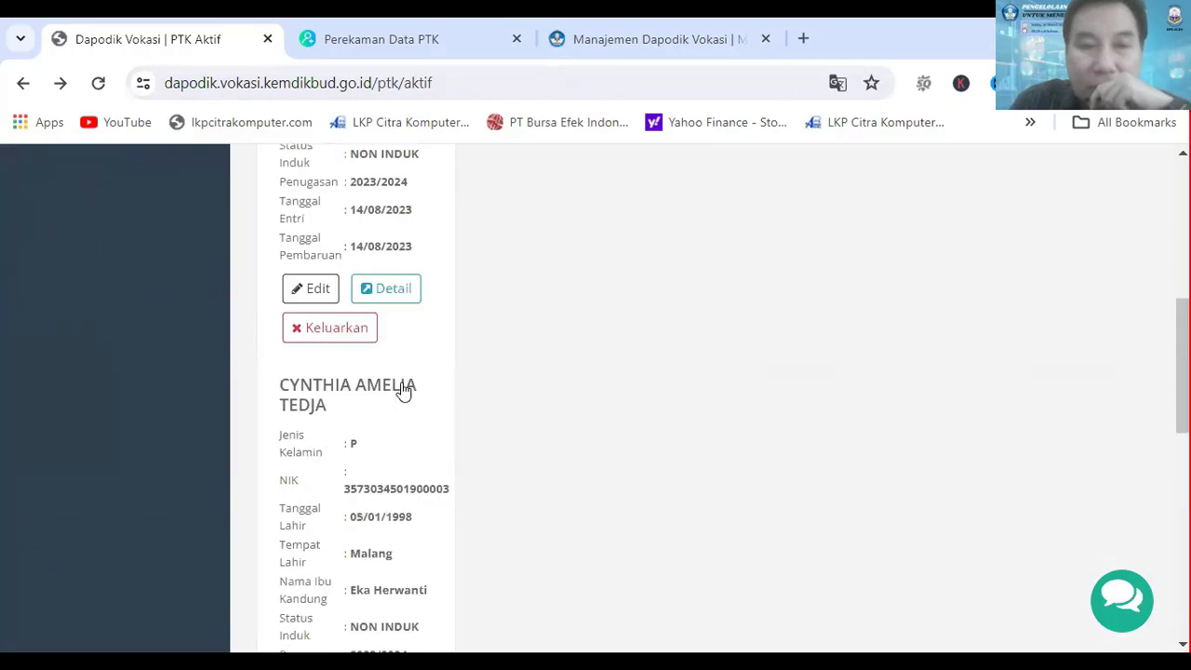
scroll(401, 386, down, 2)
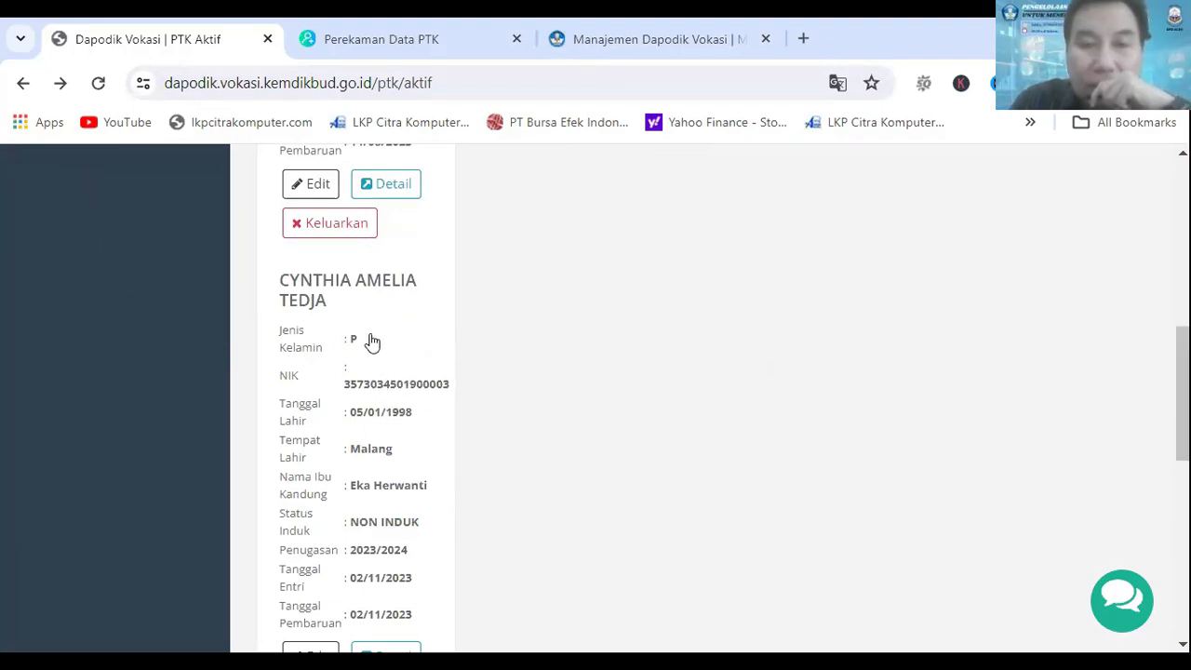
scroll(372, 341, up, 7)
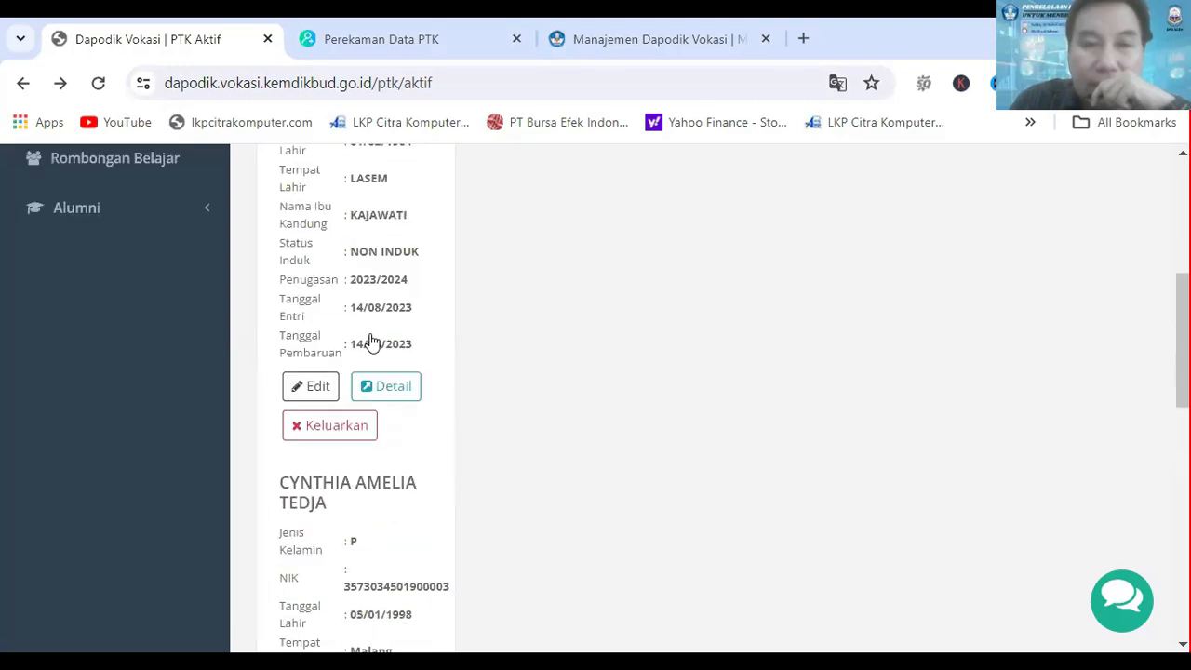
Step: Reopen the first PTK's details and view the additional assignments under Tugas Tambahan
scroll(362, 370, down, 1)
click(345, 311)
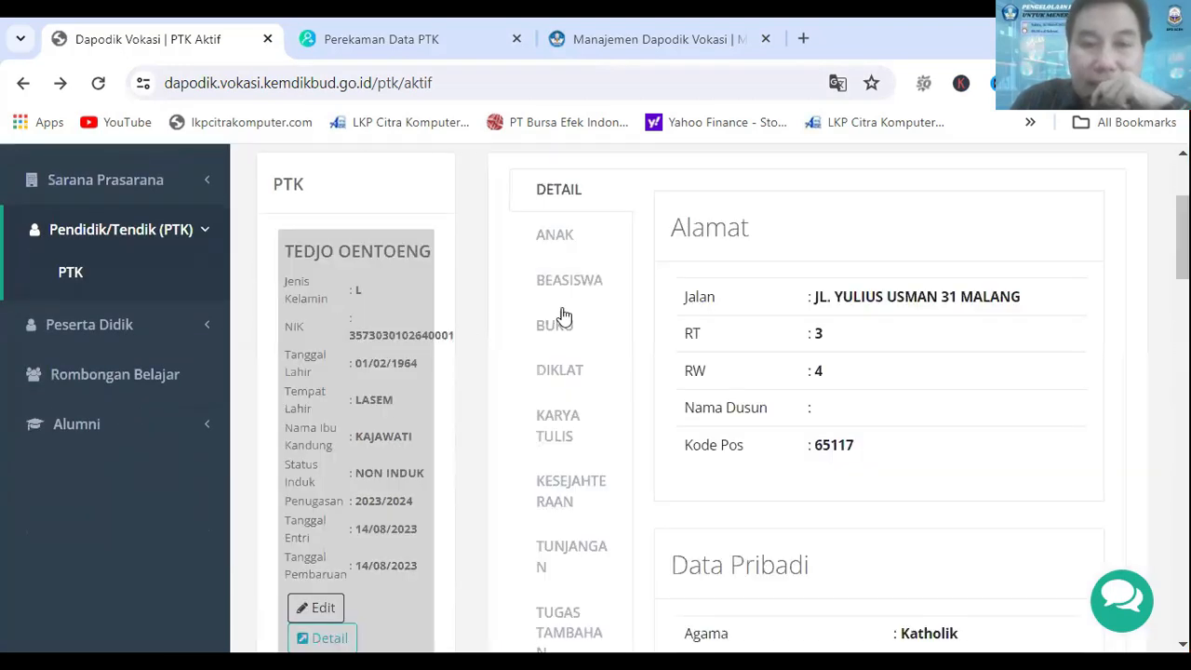
scroll(626, 298, down, 3)
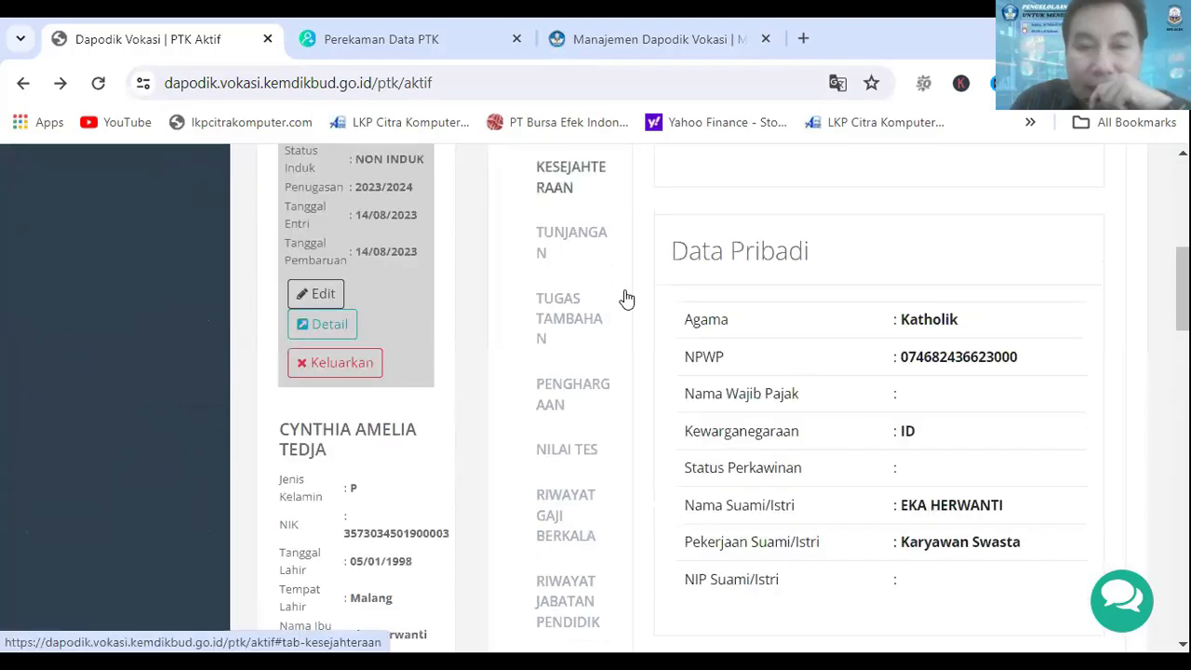
click(564, 319)
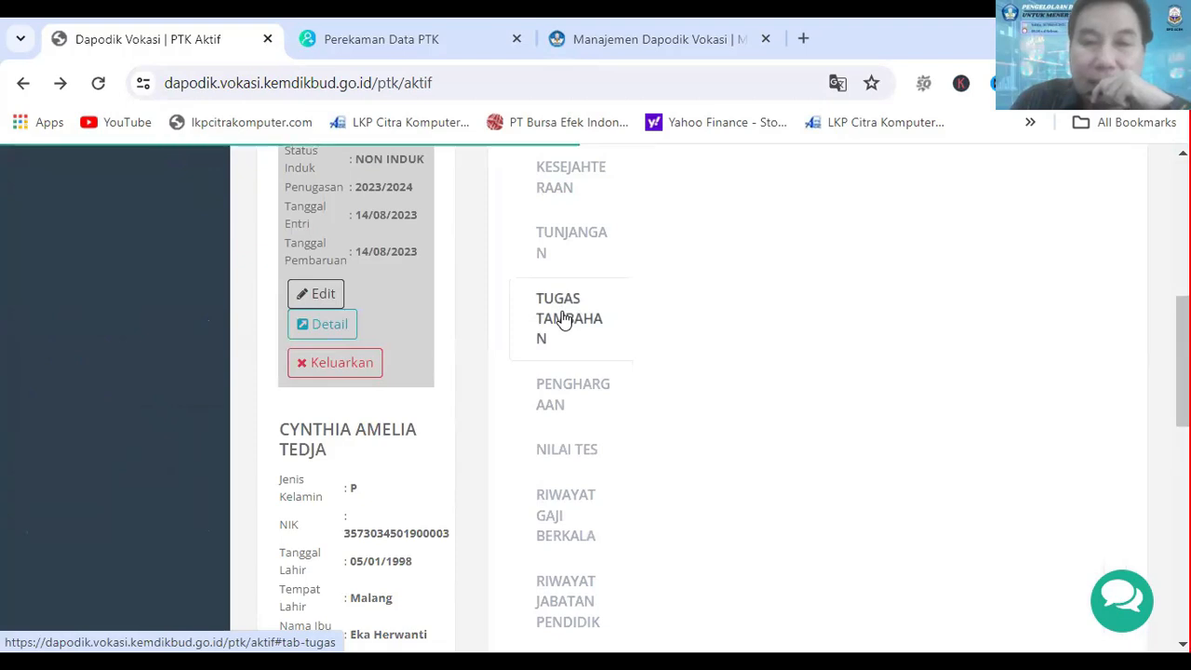
scroll(851, 338, up, 1)
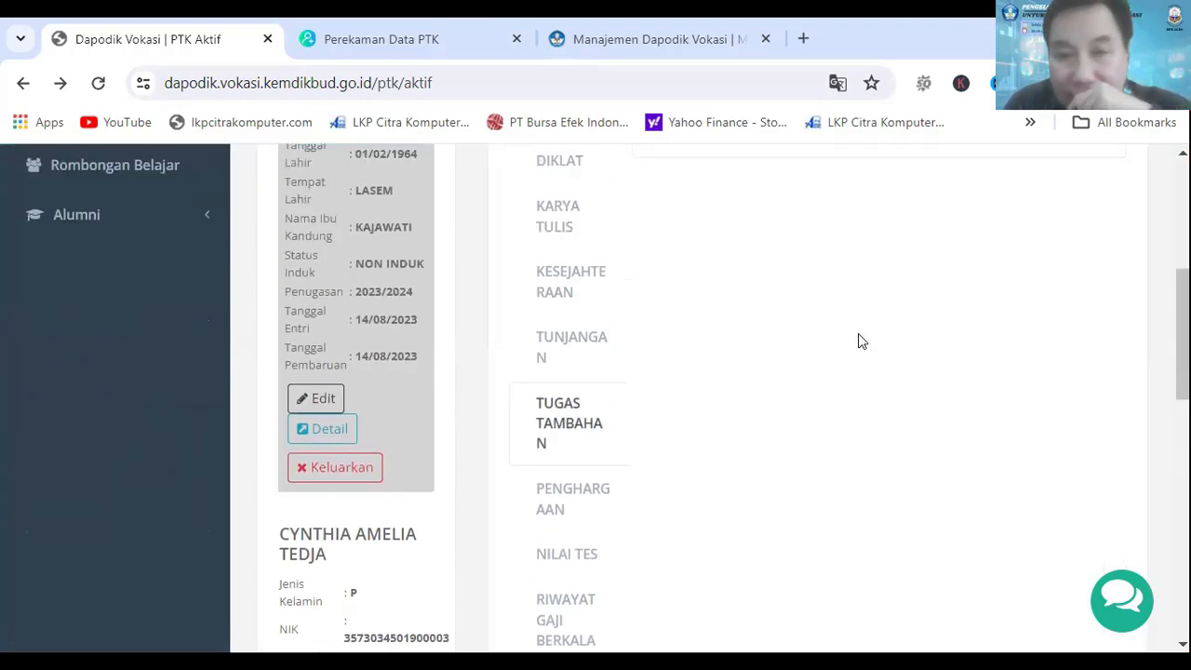
scroll(856, 340, up, 3)
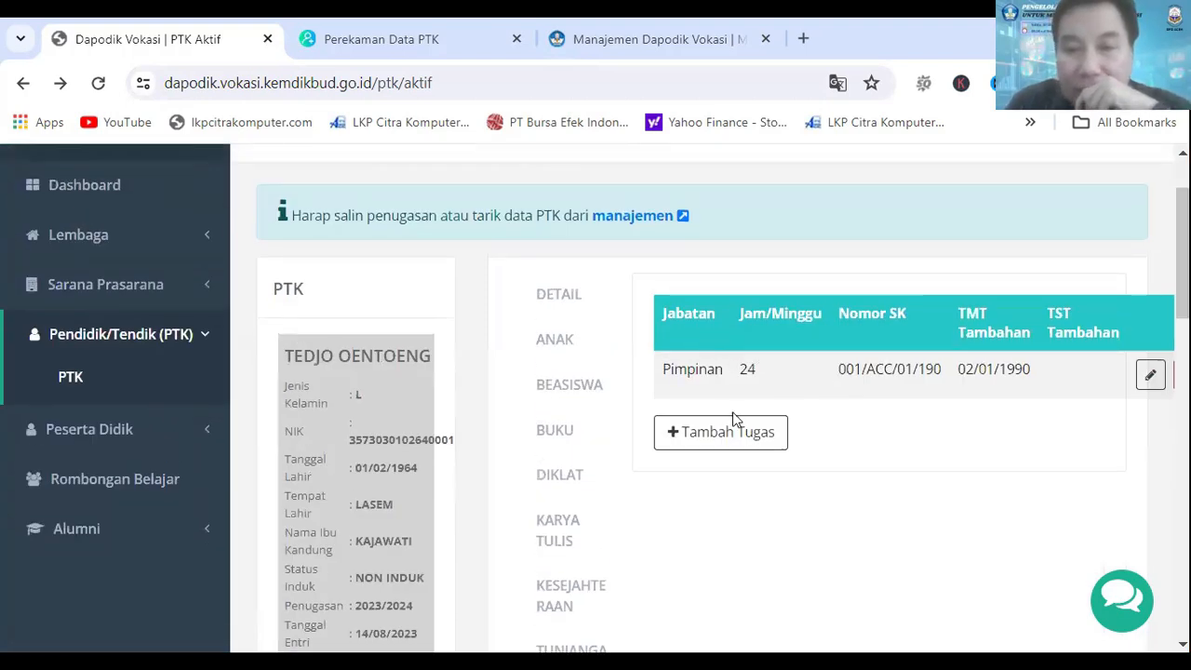
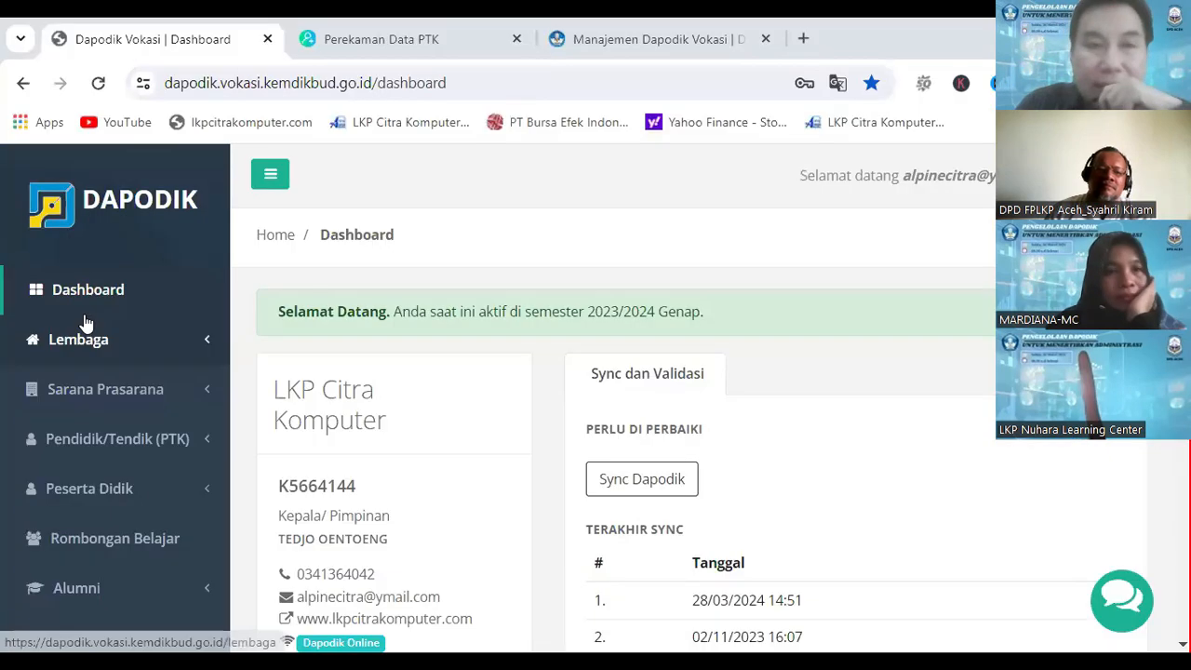
Step: Start a new rombel entry under Rombongan Belajar and set its Layanan to Desain Grafis - Desain Grafis
scroll(163, 331, down, 2)
click(163, 337)
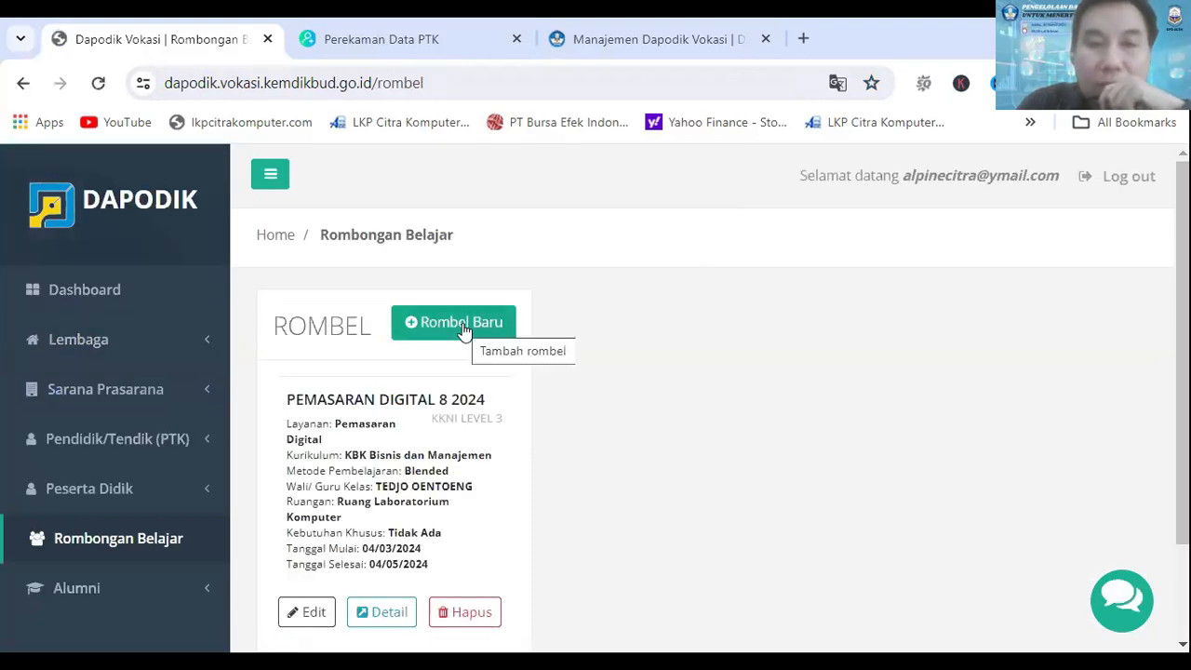
click(457, 324)
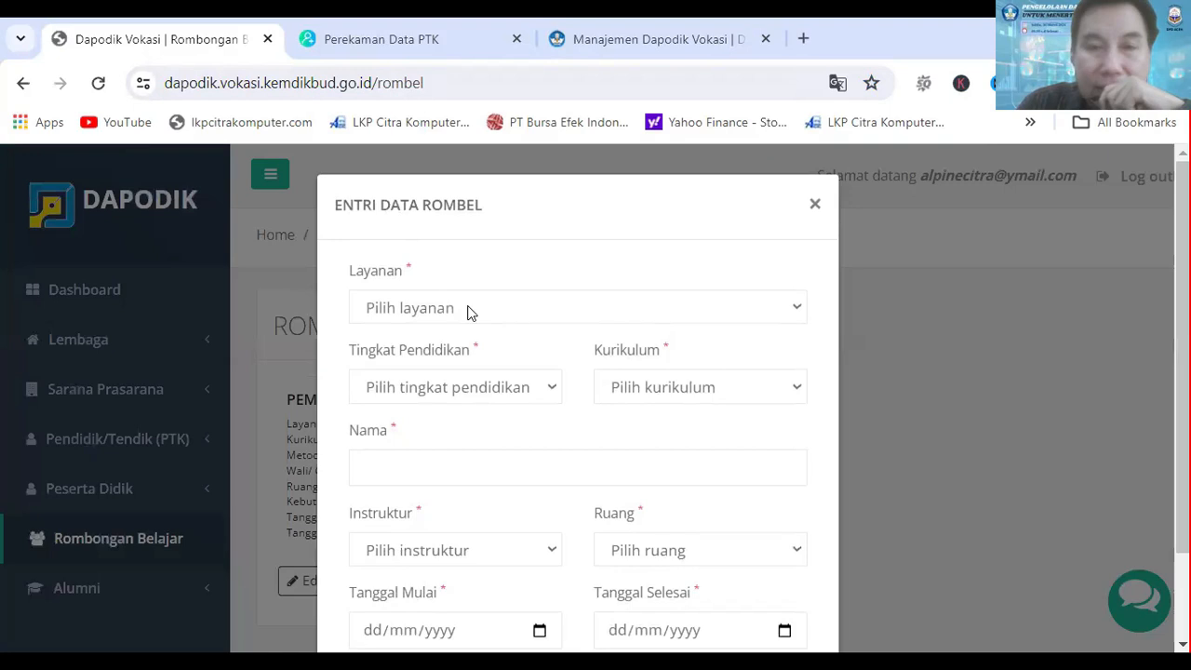
click(470, 314)
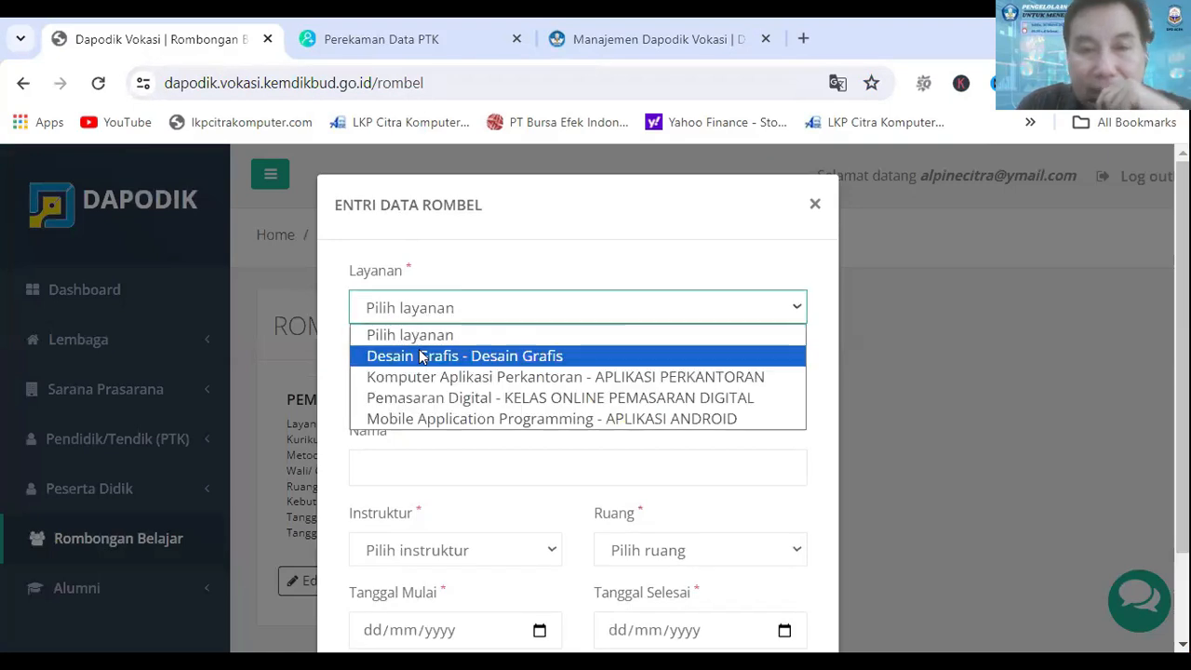
click(479, 358)
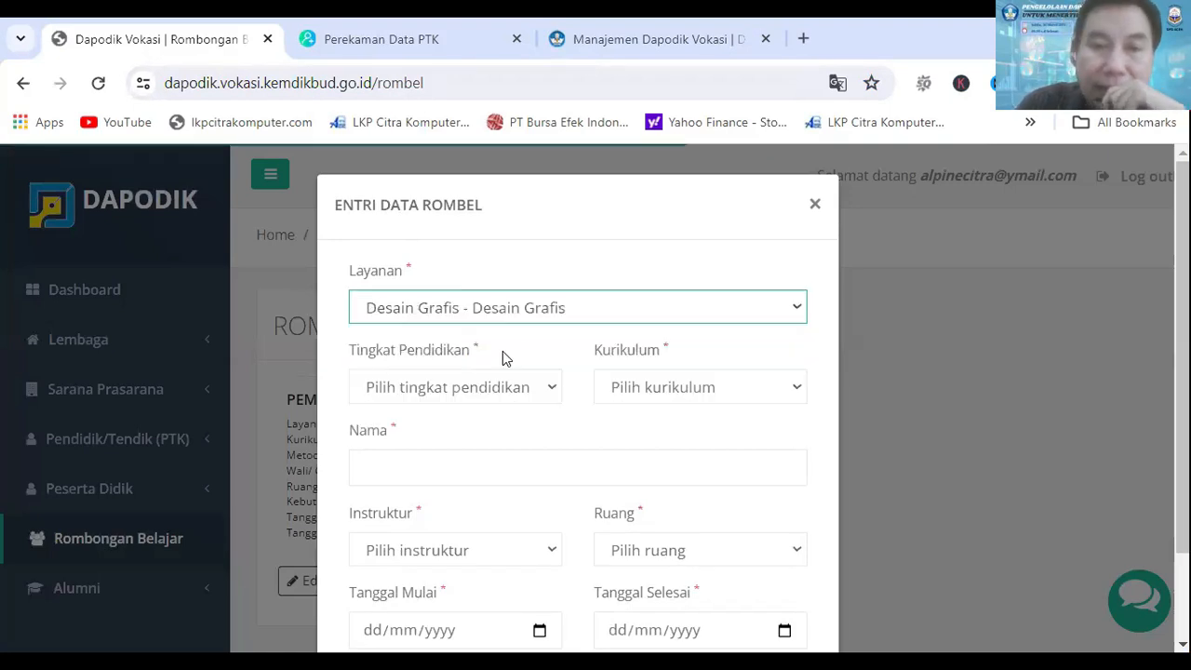
Step: Set the rombel's Tingkat Pendidikan to KKNI Level 3 and its Kurikulum to KBK Teknologi dan Rekayasa
click(549, 396)
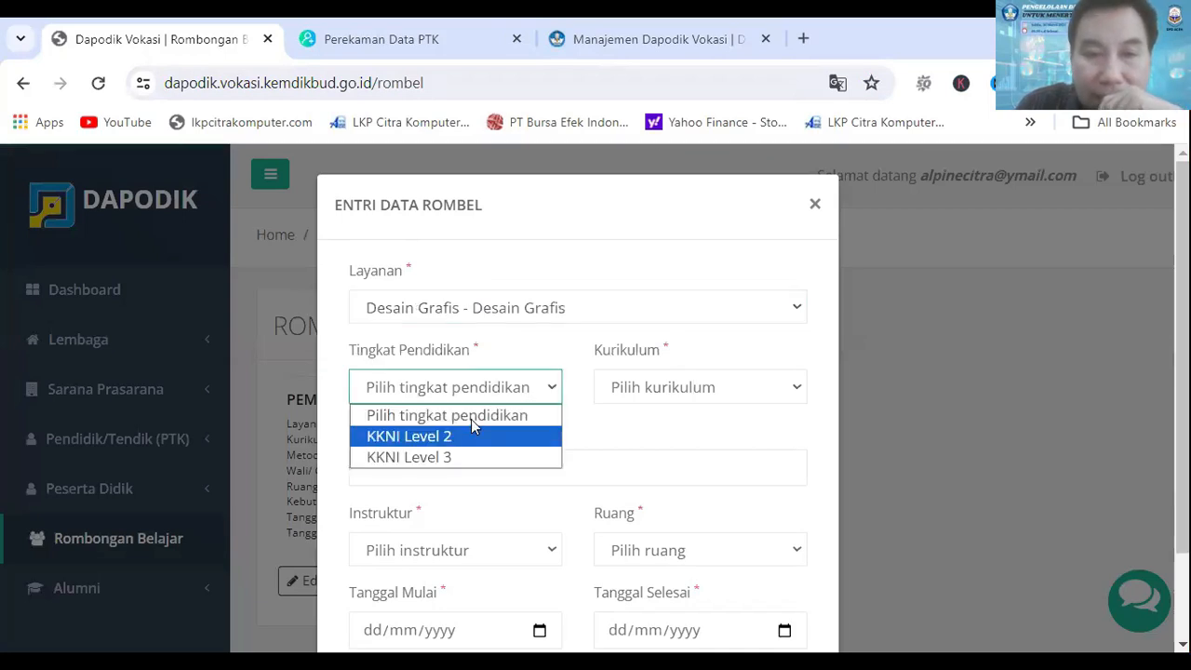
click(449, 462)
click(704, 398)
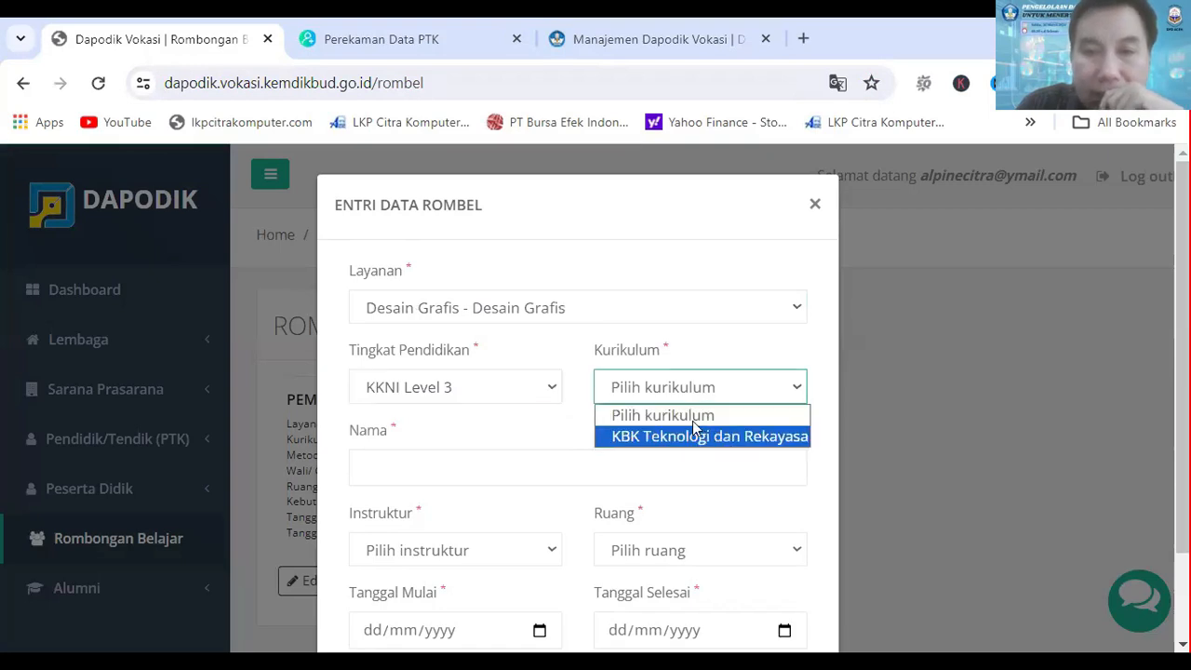
click(696, 434)
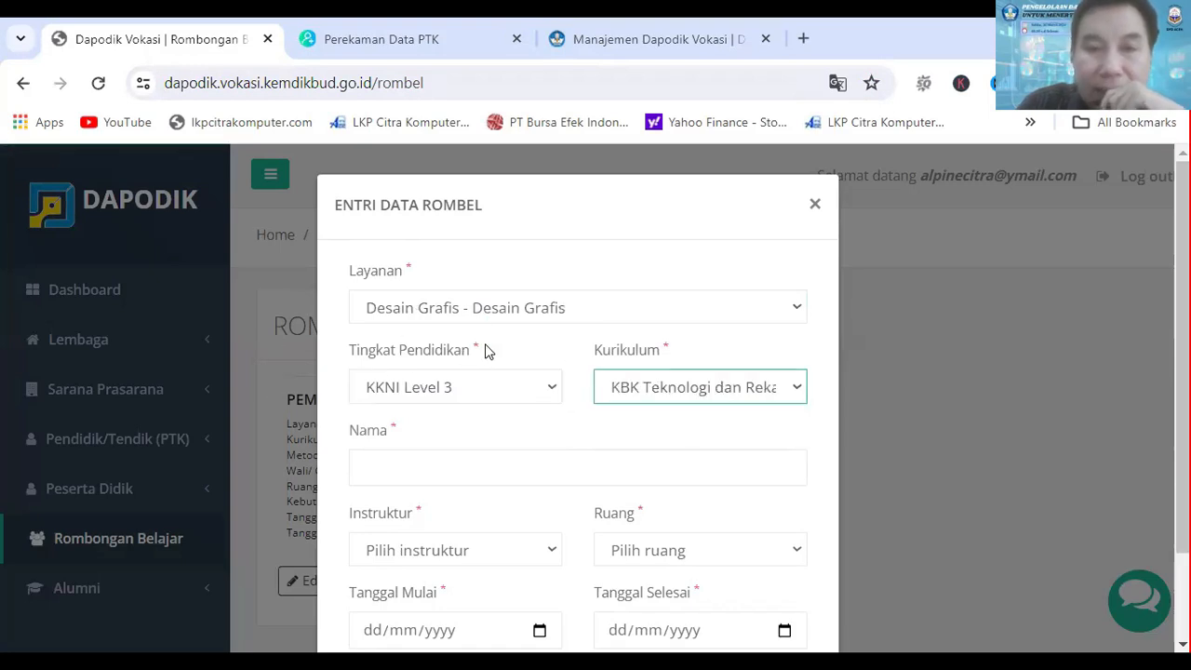
Step: Name the new rombel KELAS DESAIN GRAFIS 5 2024
scroll(496, 349, down, 2)
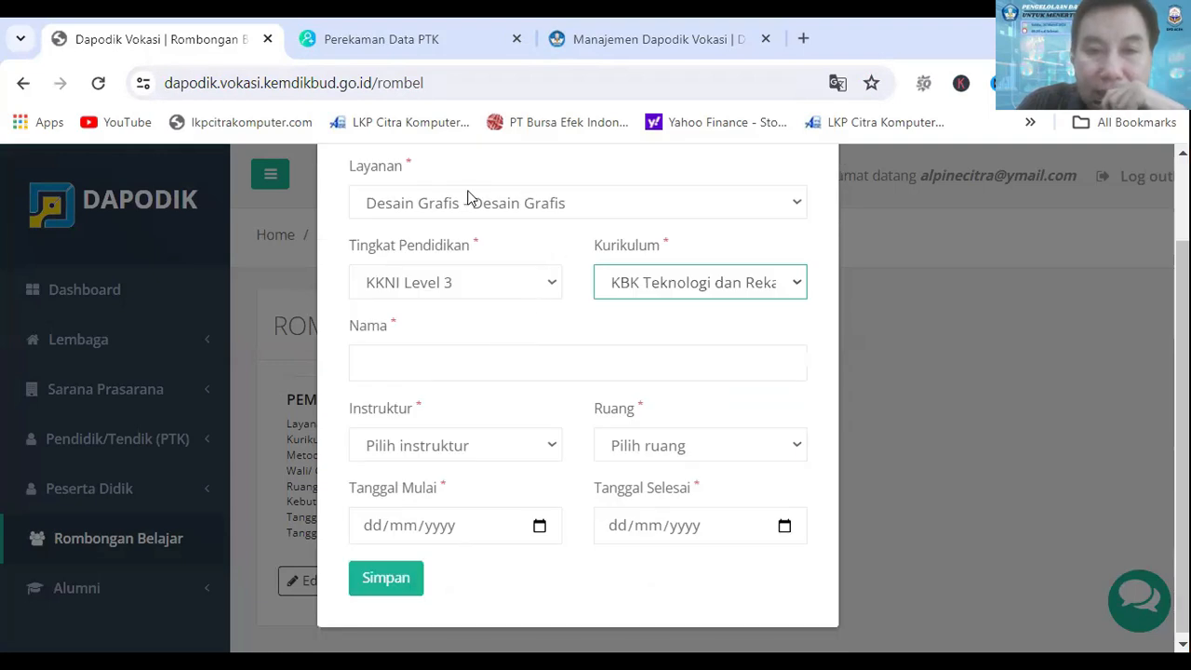
click(443, 363)
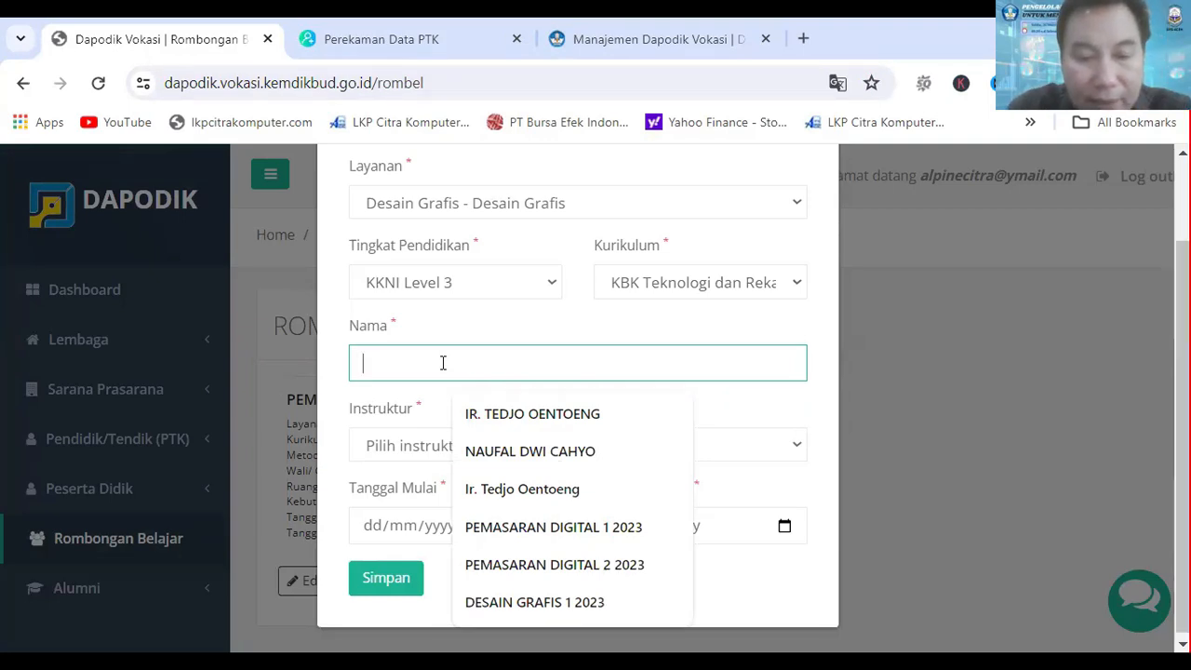
text(KELAS DESAIN GRAFI)
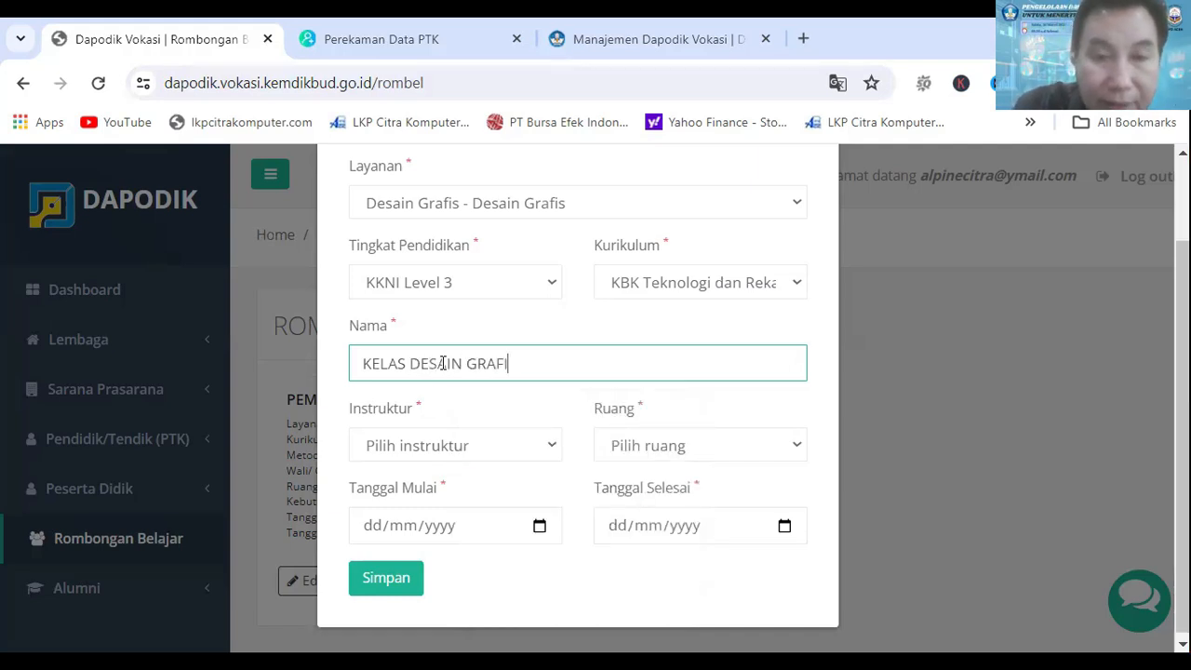
text(S 5 )
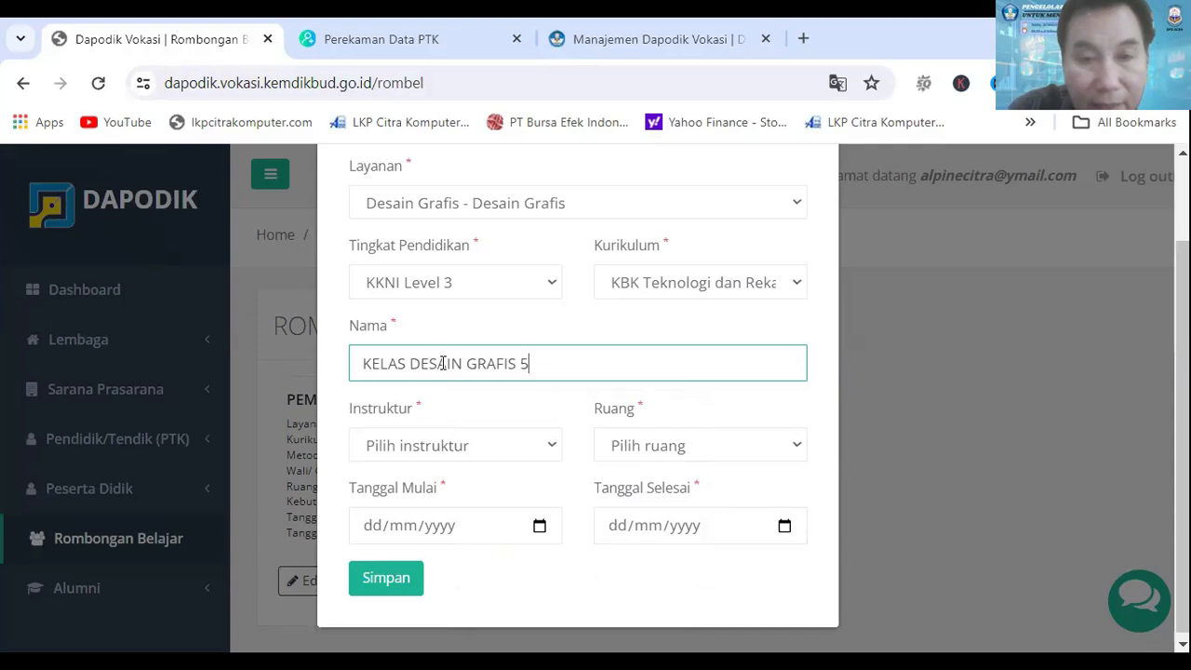
text(2024)
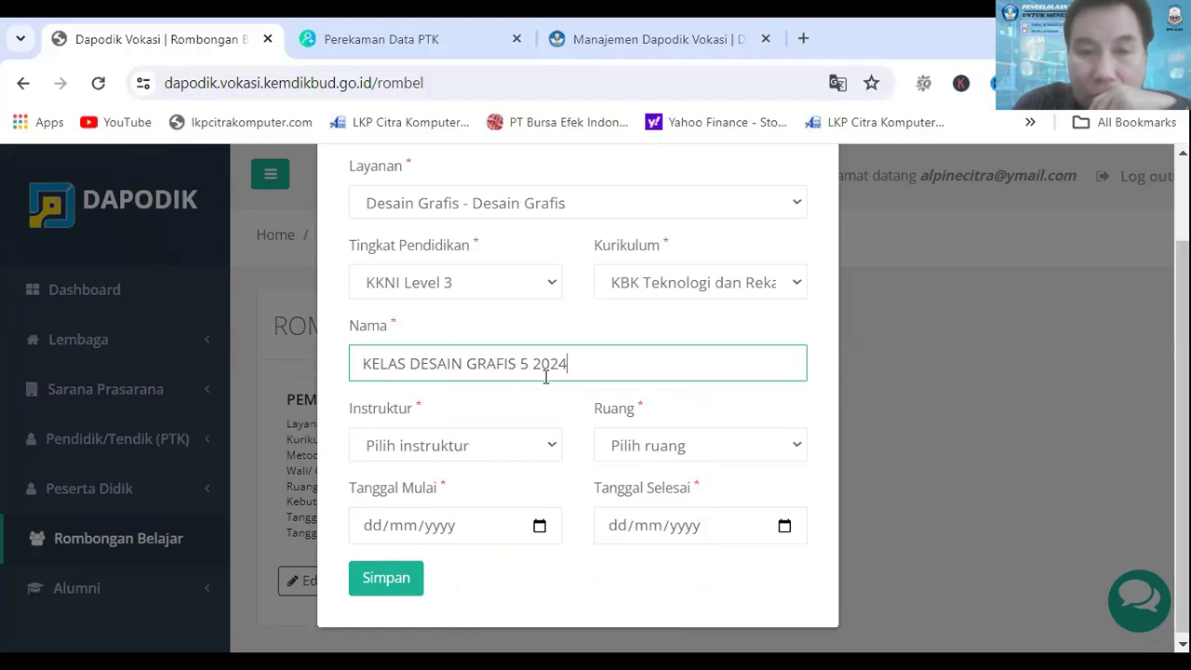
Step: Assign an instructor to the rombel and set its Ruang to Ruang 2
scroll(545, 377, down, 1)
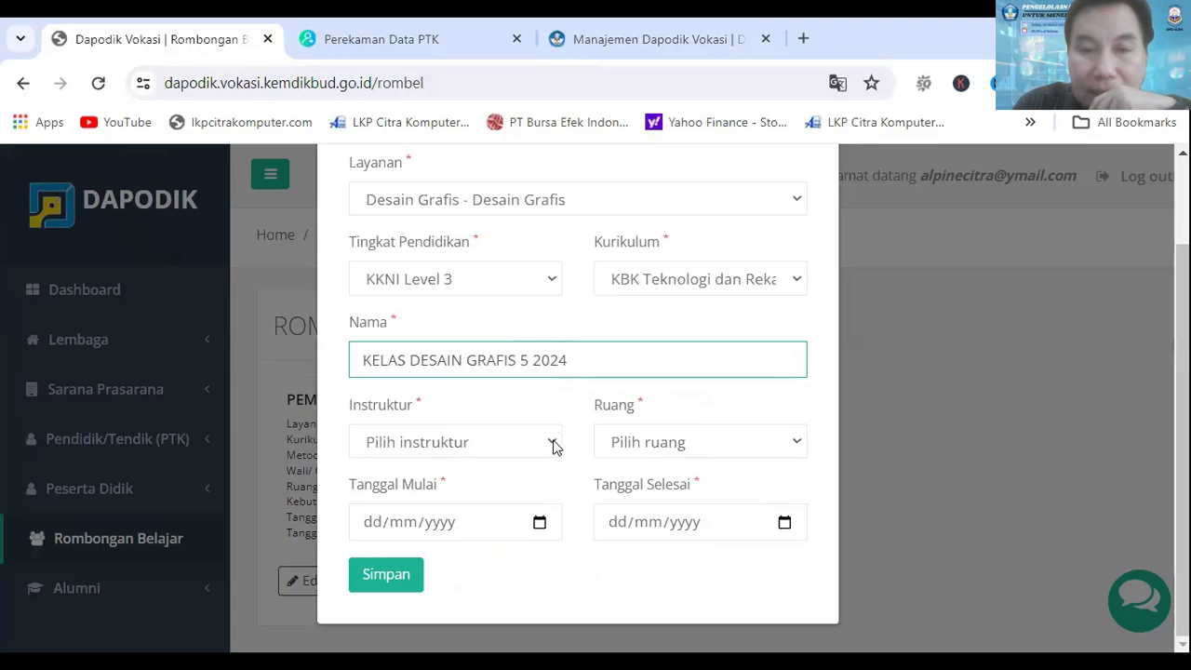
click(554, 446)
click(473, 537)
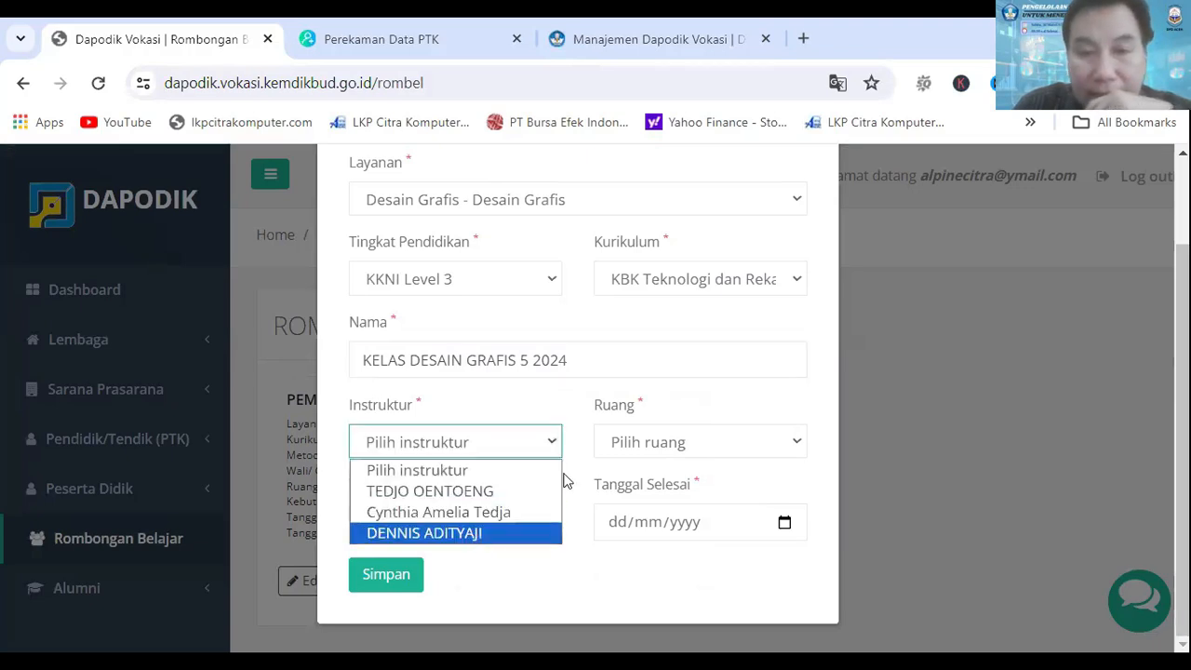
click(794, 445)
click(663, 515)
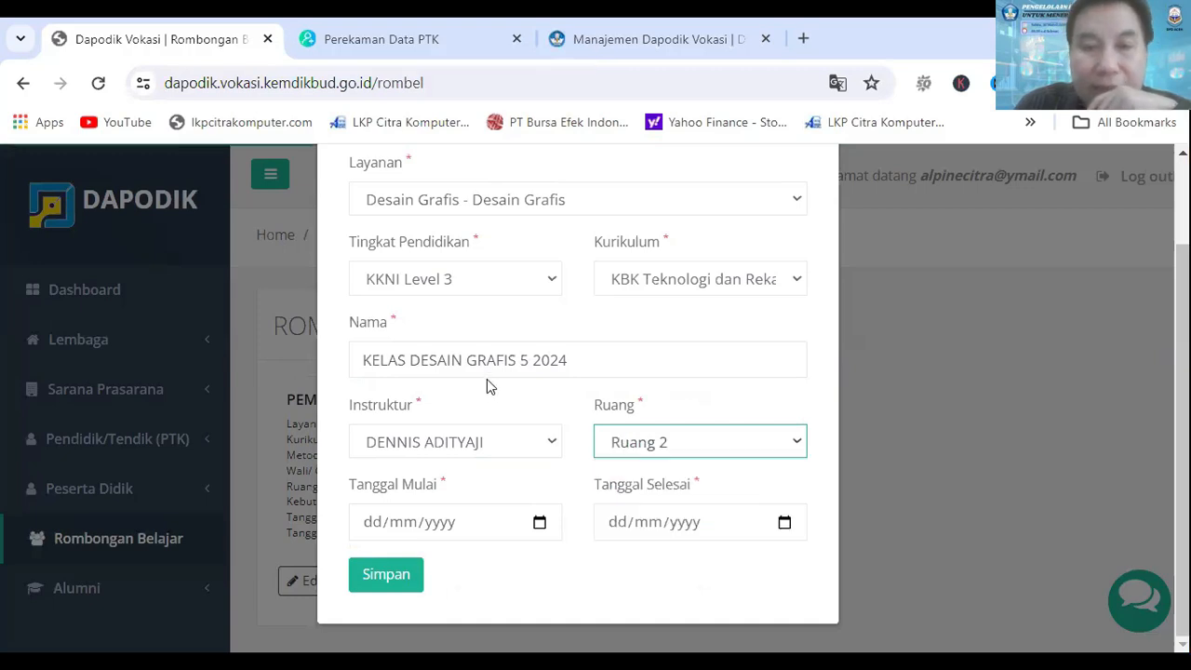
Step: Set Tanggal Mulai to 04/03/2024 and Tanggal Selesai to 04/05/2024, and save the rombel
click(376, 530)
text(04/)
text(03/)
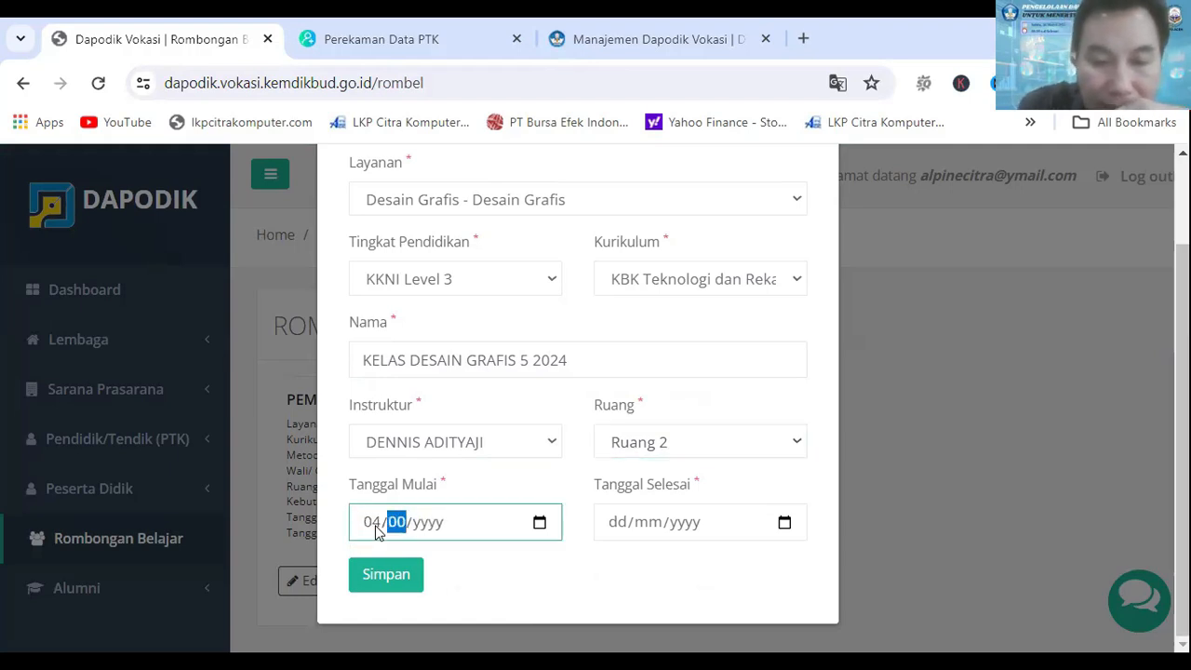
text(2024)
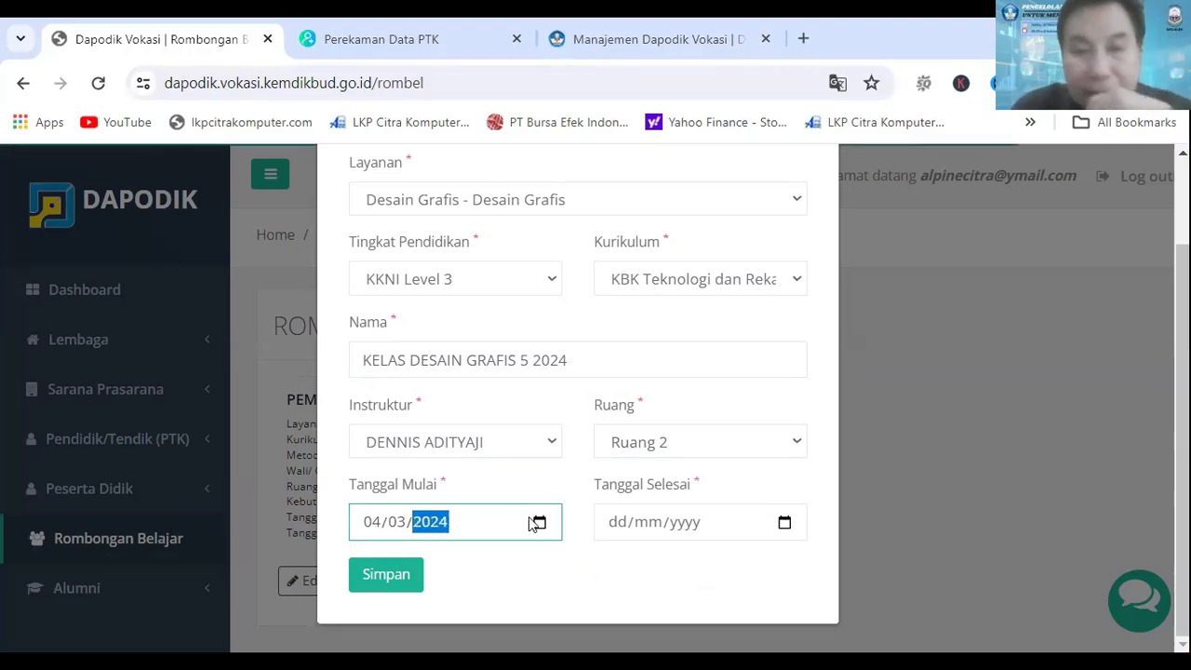
click(614, 529)
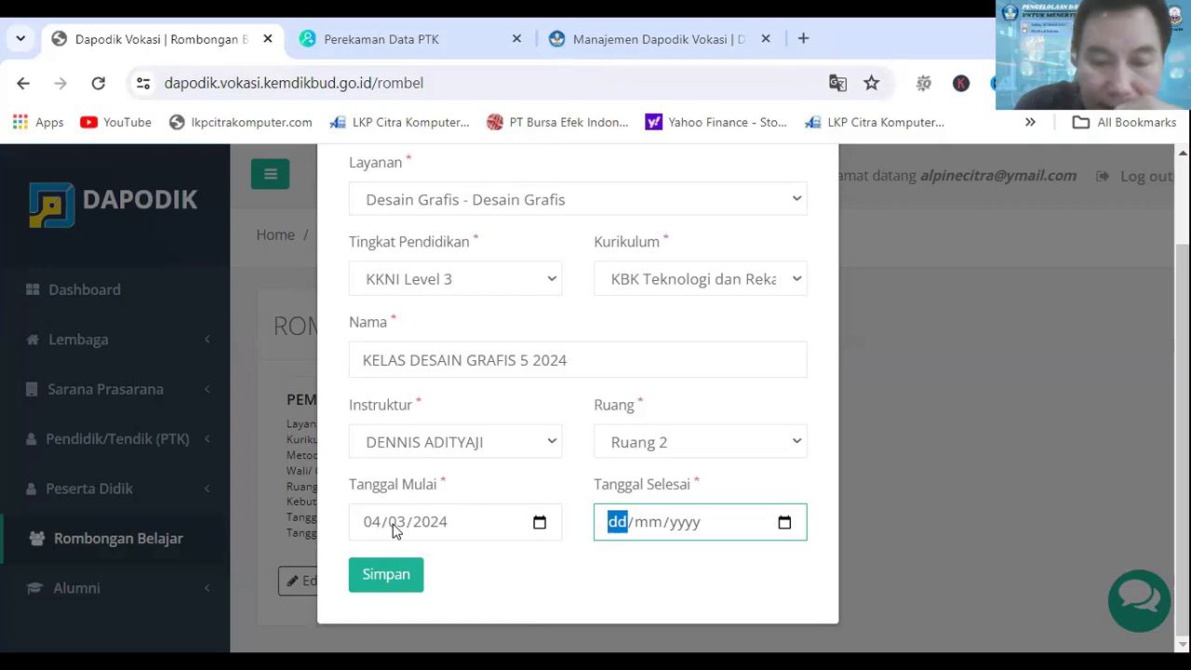
text(04/05/2024)
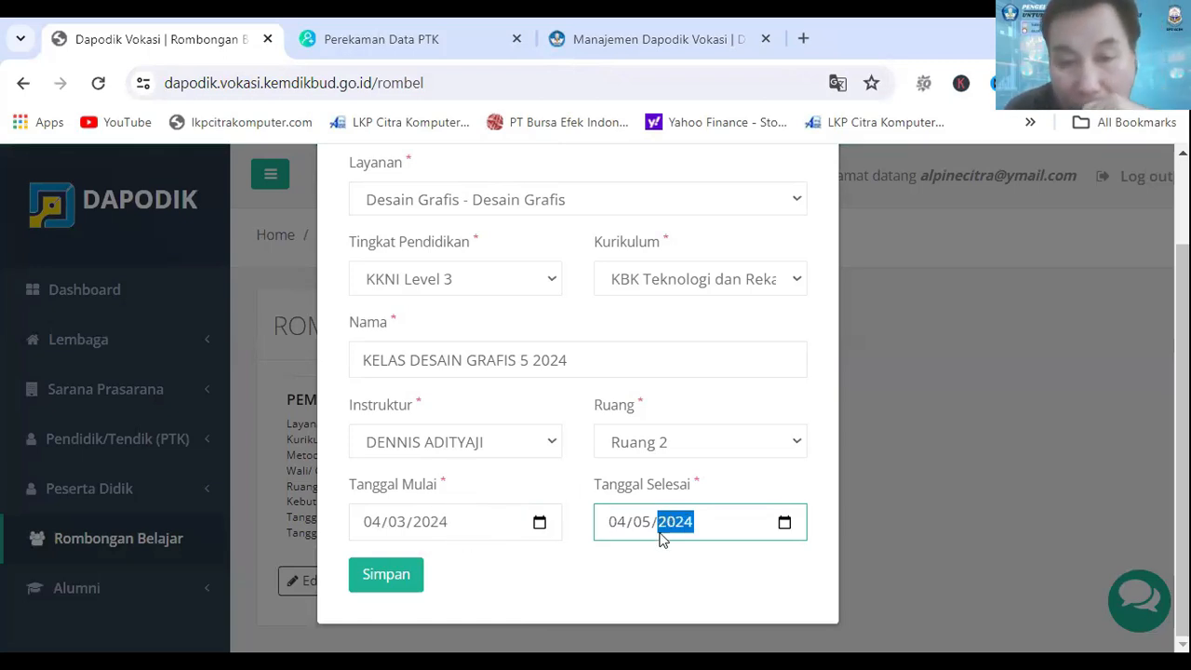
click(360, 577)
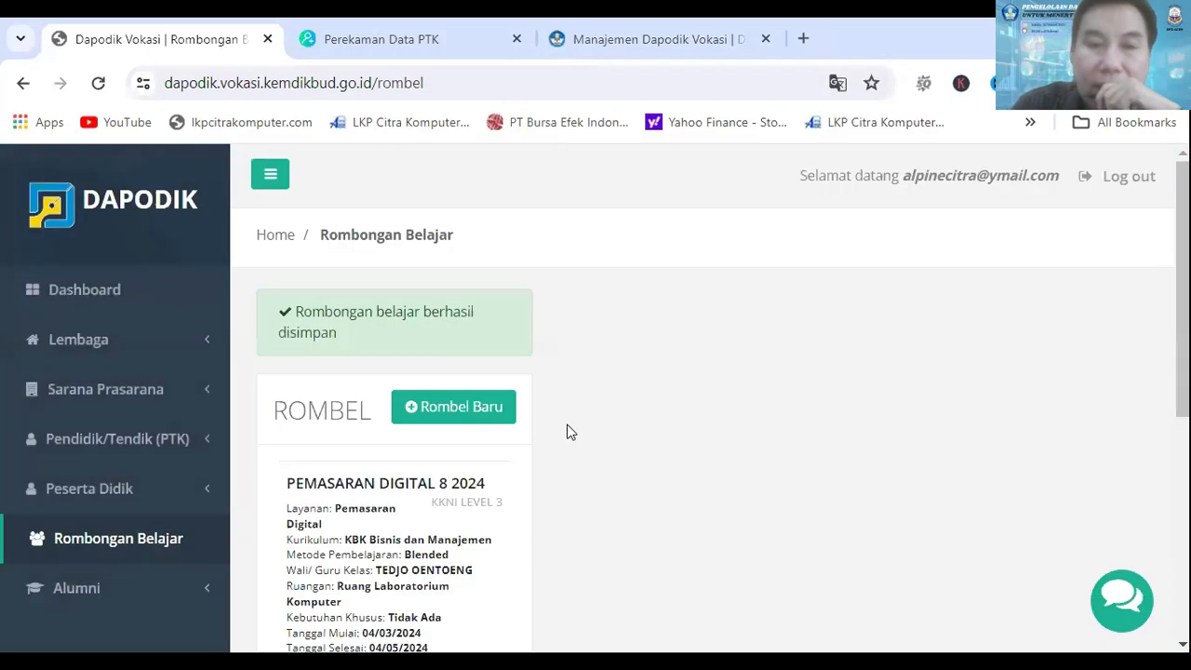
Step: Select the KELAS DESAIN GRAFIS 5 2024 rombel and show its Anggota Rombel list
scroll(629, 371, down, 5)
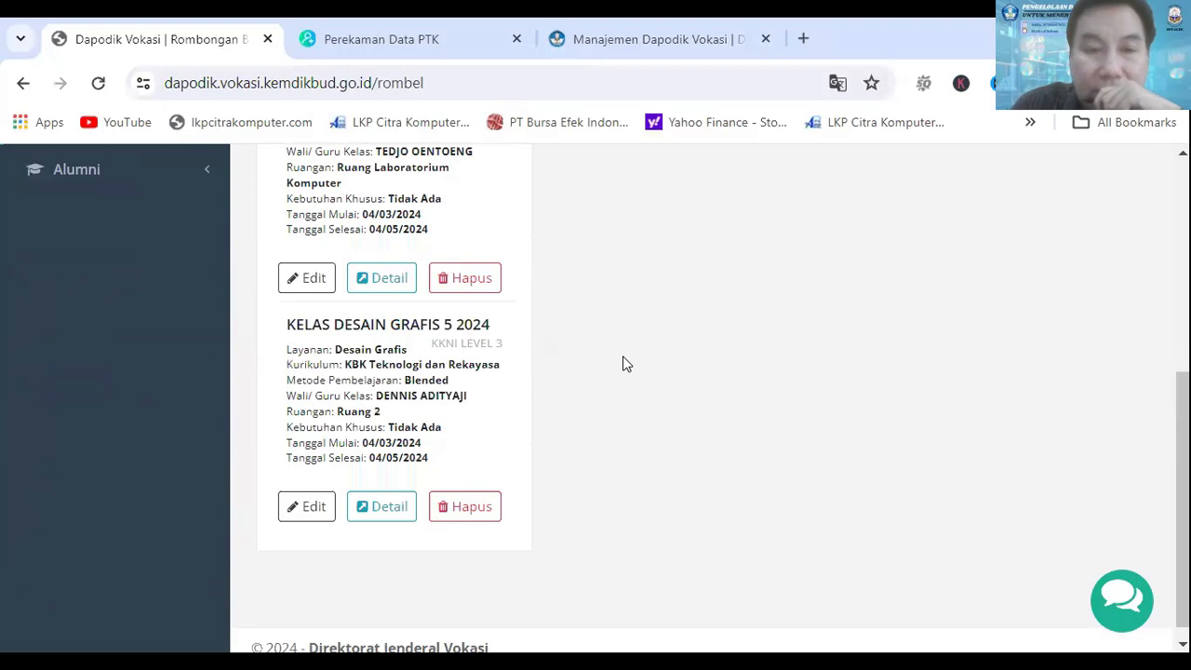
click(396, 331)
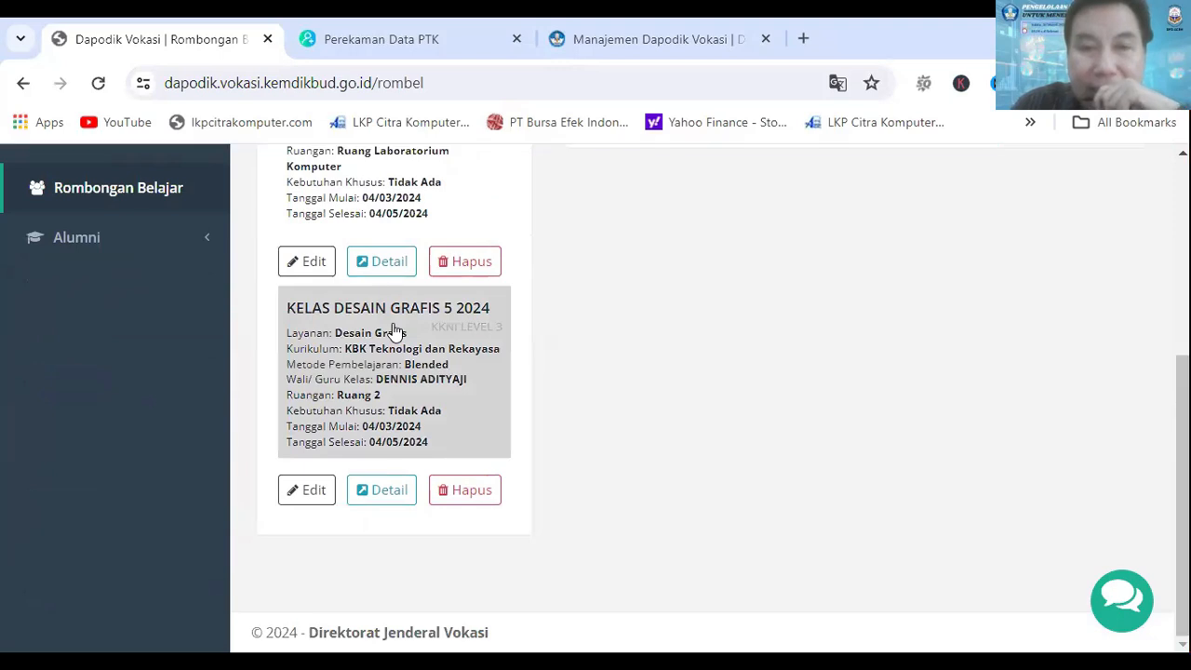
scroll(717, 370, up, 1)
scroll(716, 369, up, 2)
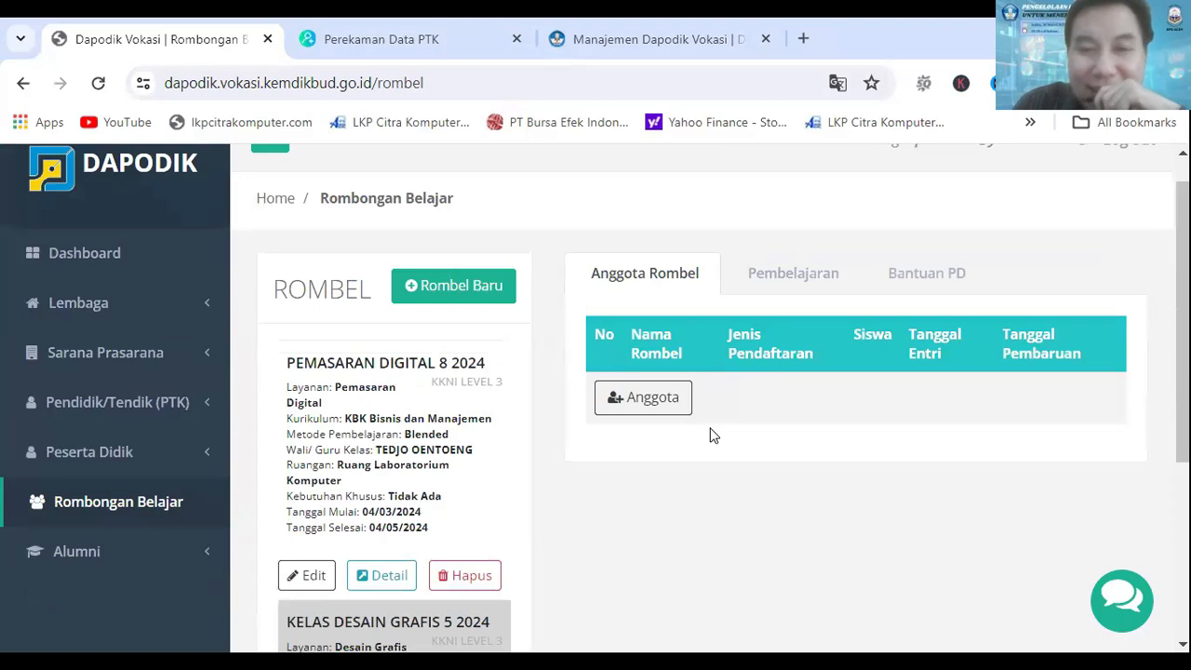
Step: Start adding rombel members and select the third participant on page 1, the fourth on page 2 and the eighth on page 4
click(643, 411)
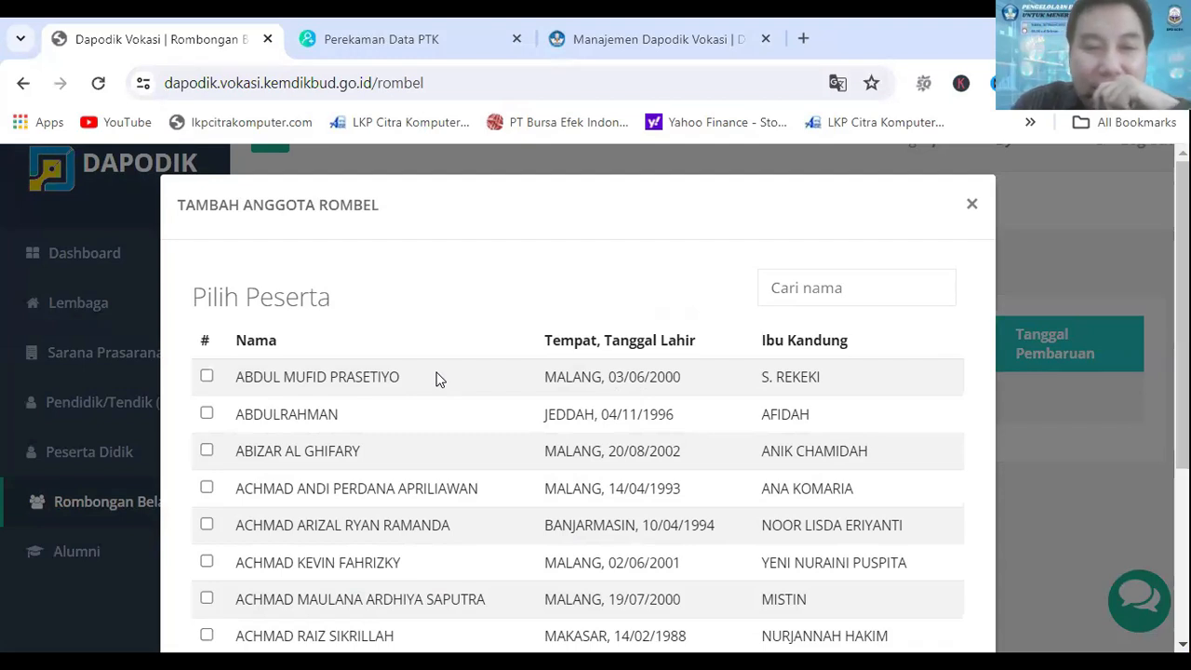
scroll(443, 370, down, 1)
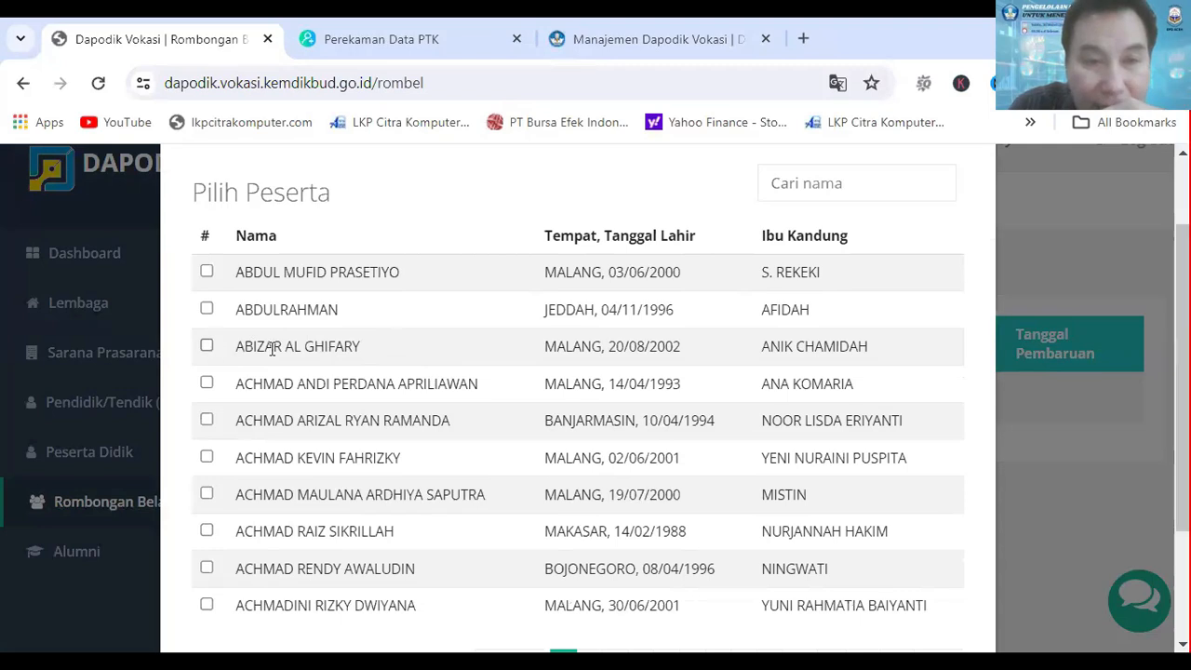
click(415, 333)
scroll(415, 325, down, 2)
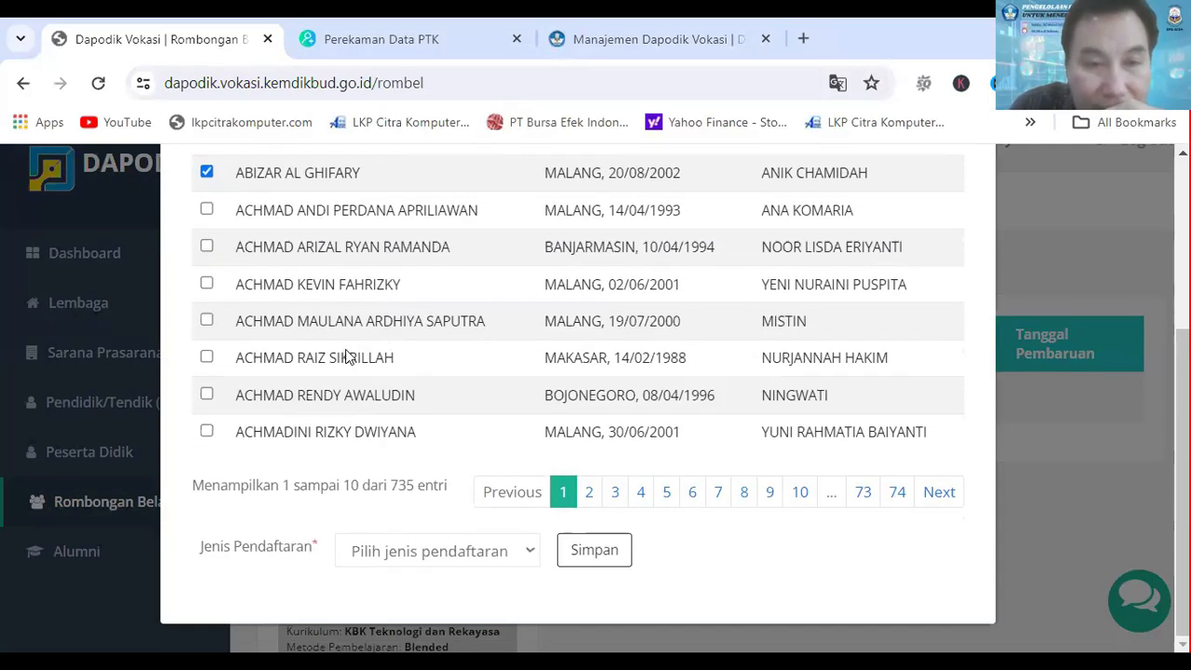
click(589, 492)
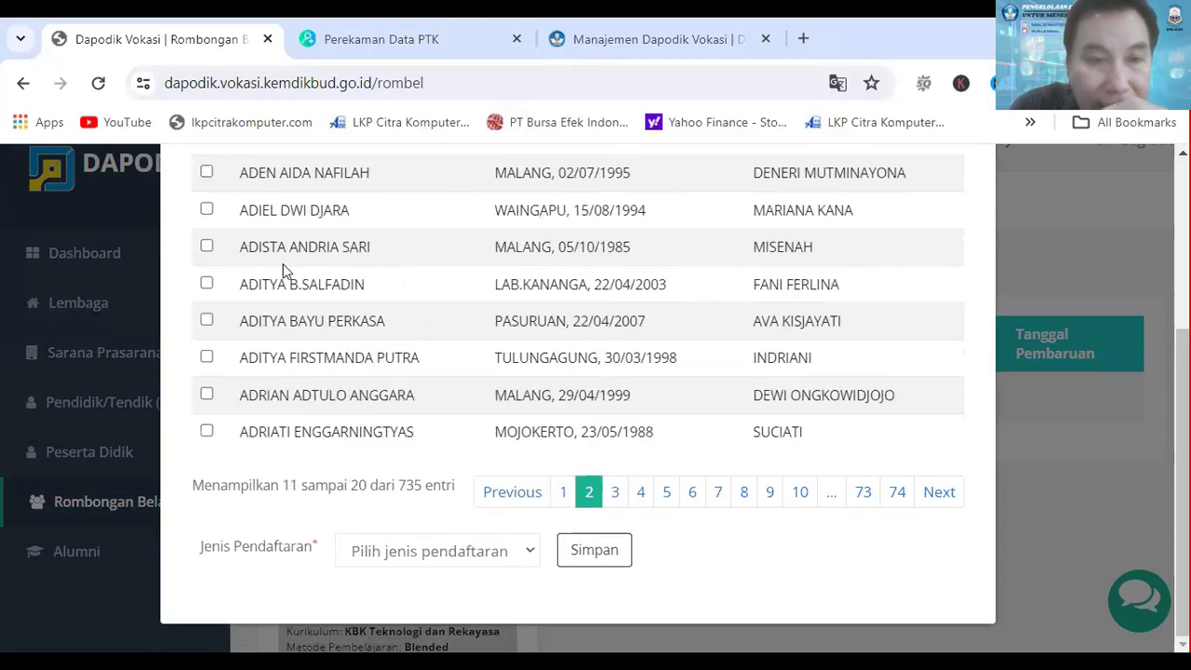
click(206, 209)
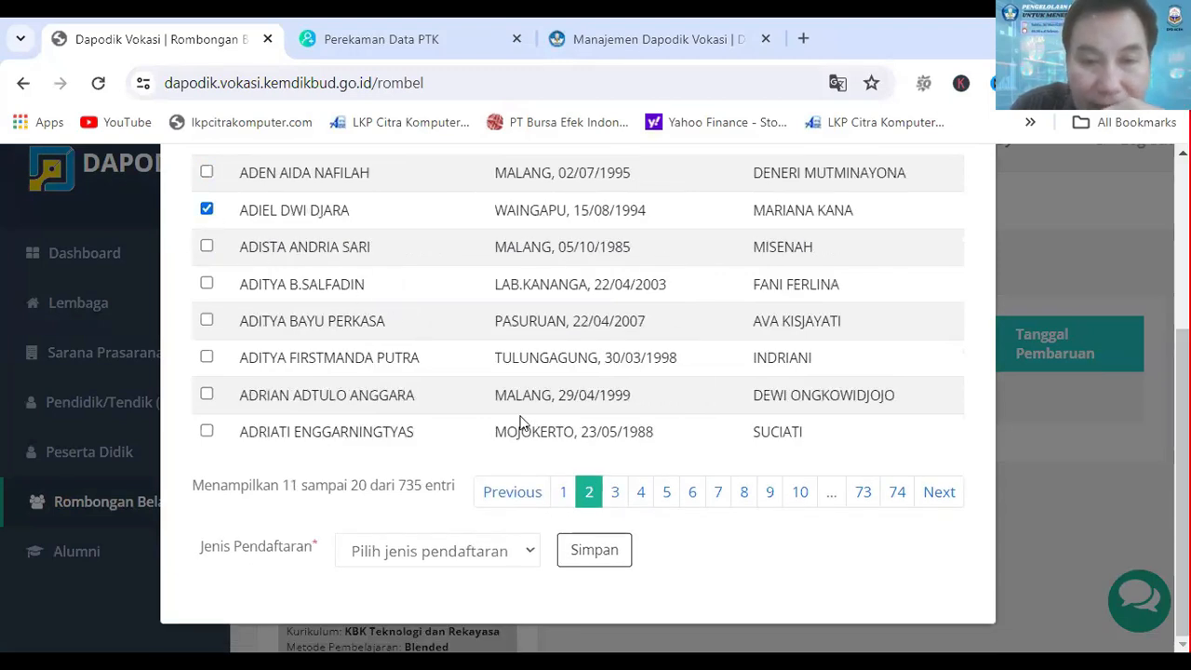
click(626, 496)
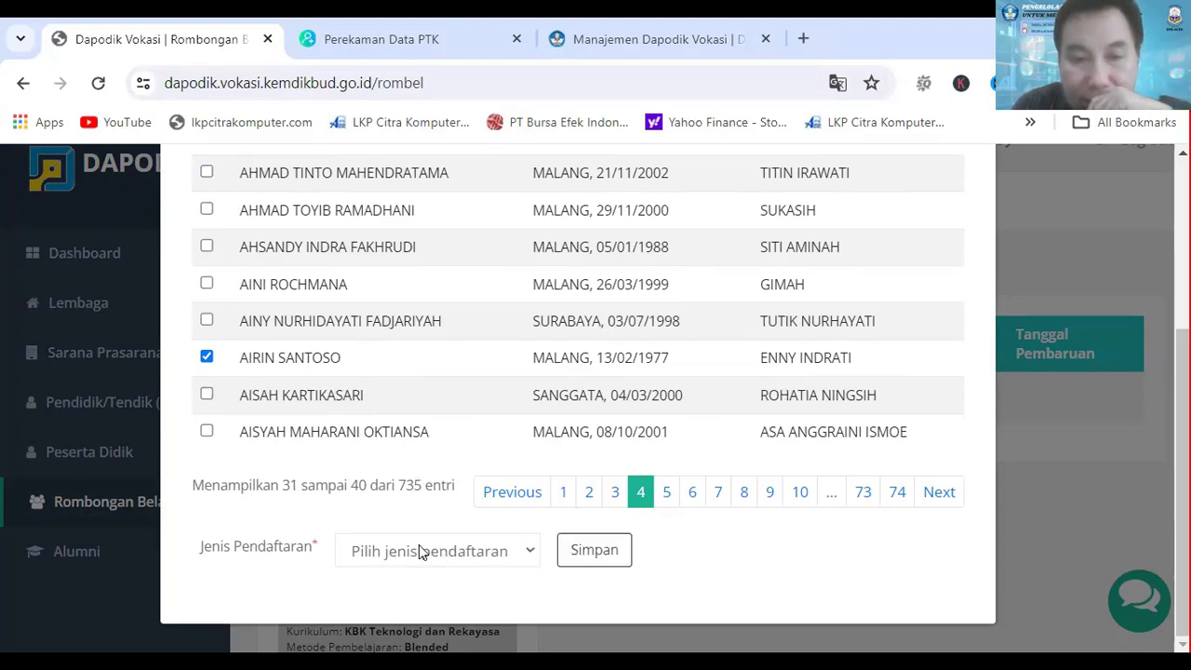
Step: Set the selected participants' Jenis Pendaftaran to Siswa baru, save them as members and close the member selection
click(521, 551)
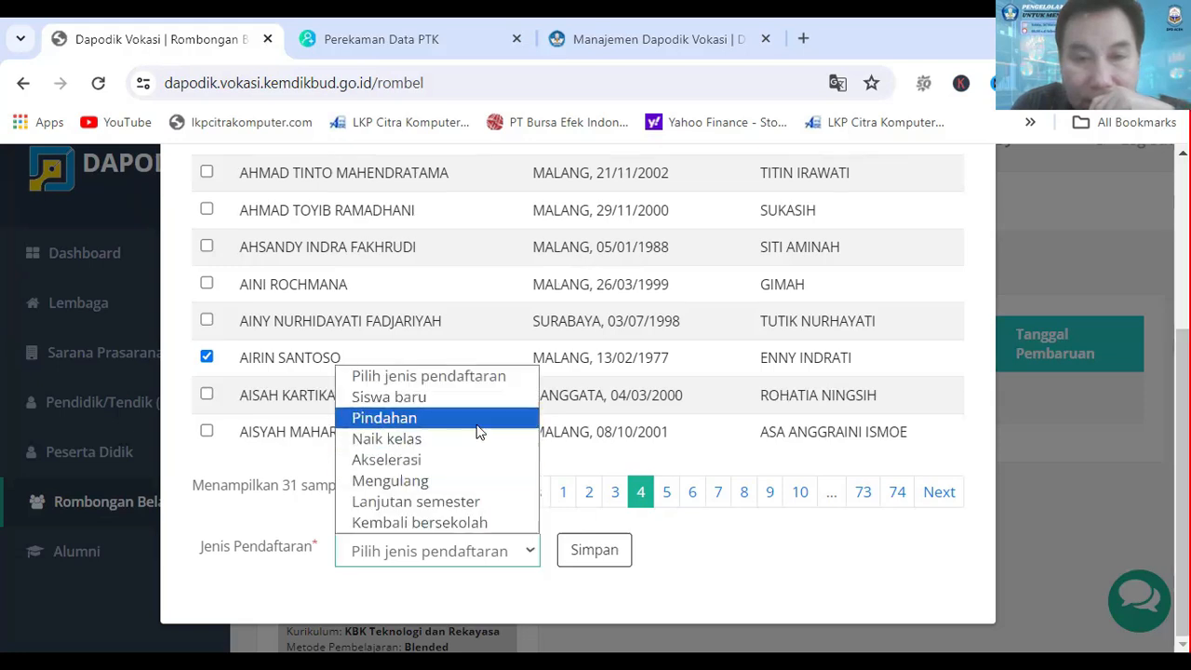
click(417, 400)
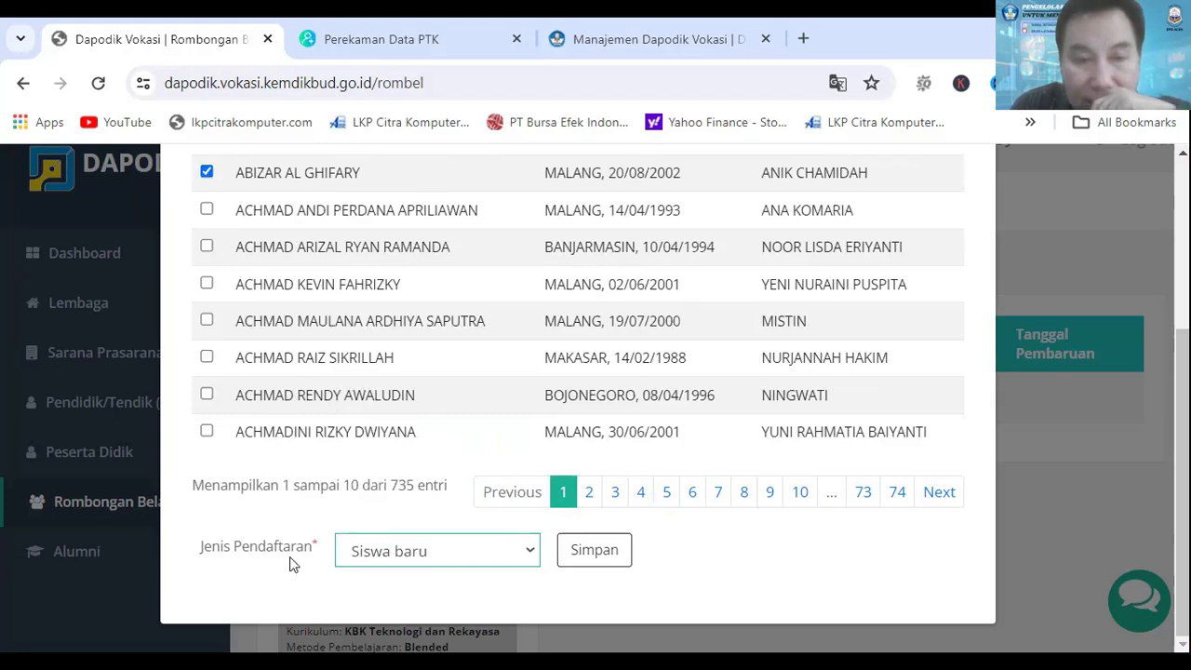
click(600, 570)
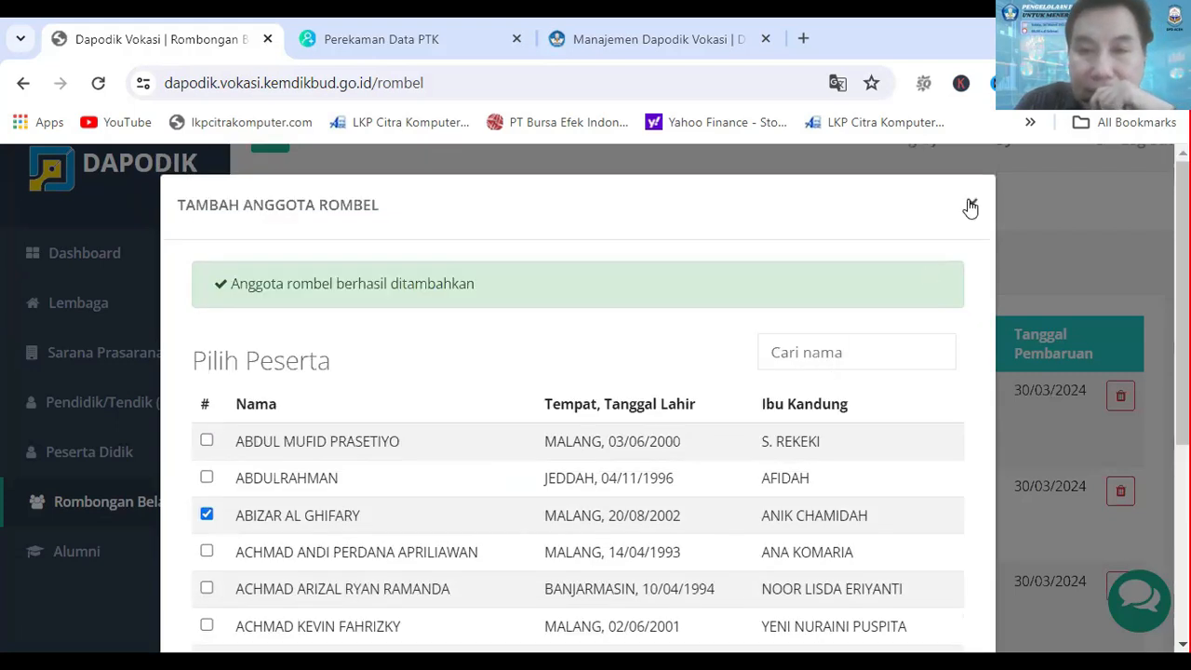
click(971, 207)
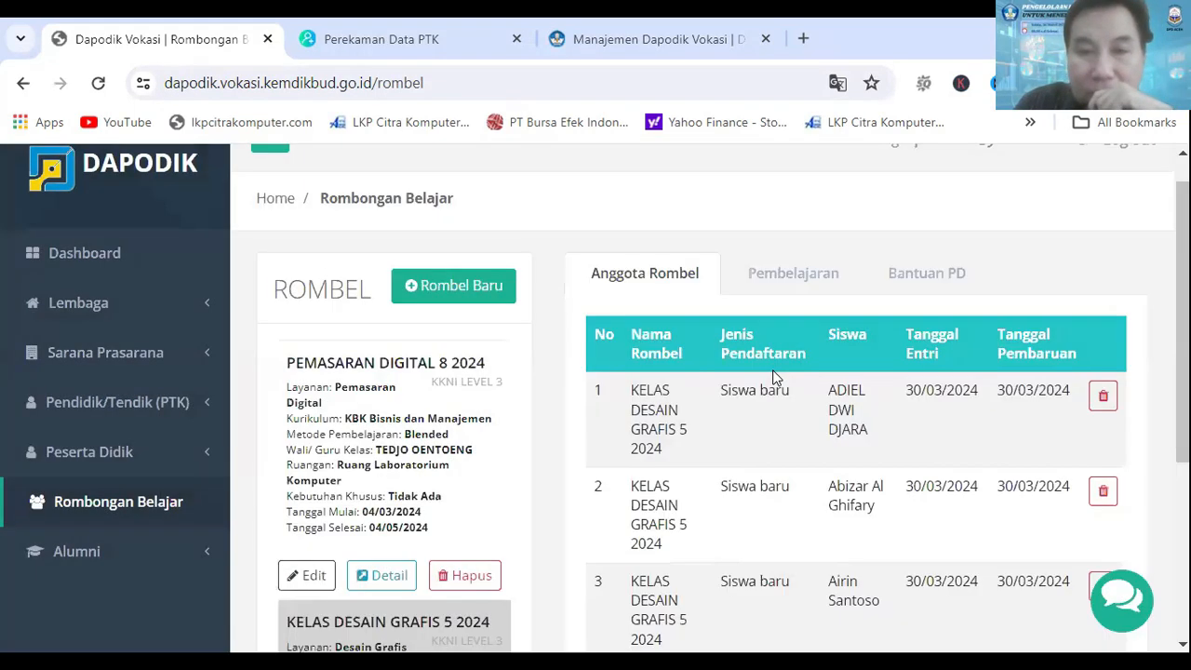
Step: Look over the members of KELAS DESAIN GRAFIS 5 2024 and open the rombel's Pembelajaran records
scroll(809, 273, down, 2)
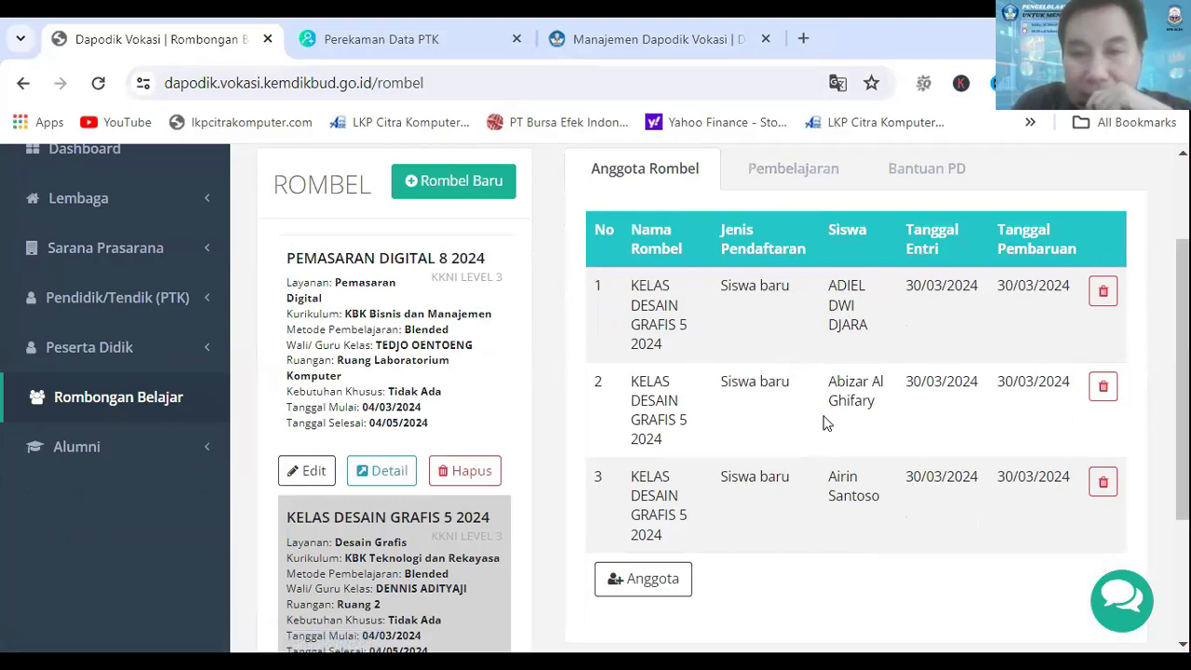
click(793, 179)
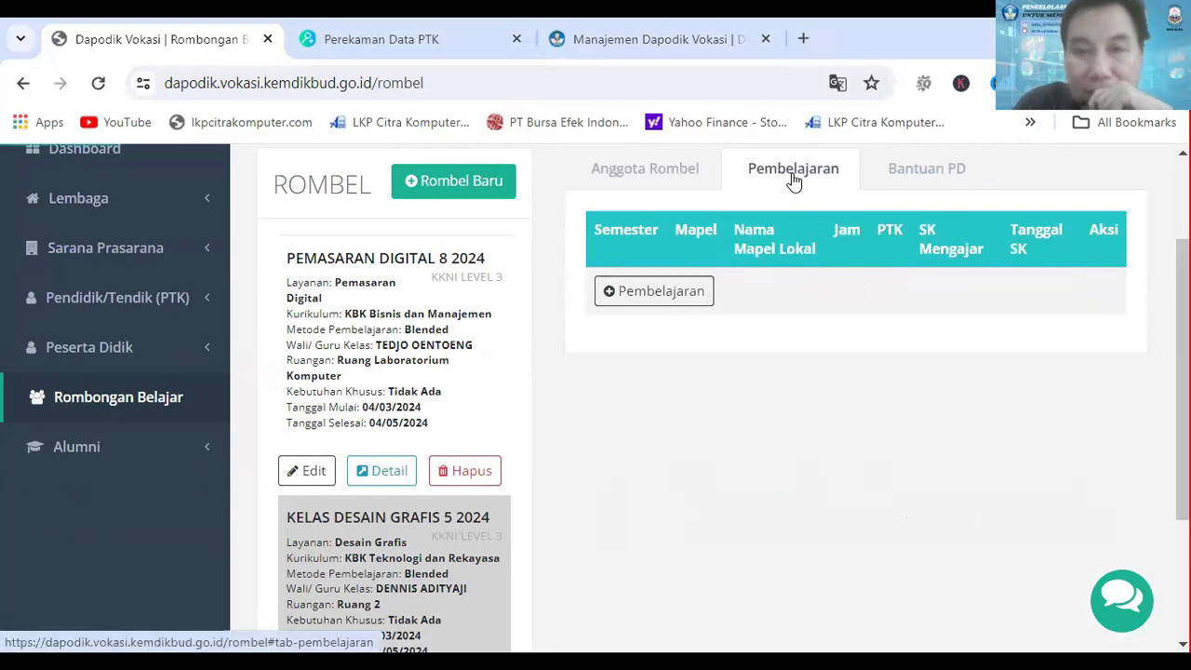
Step: Start a new Pembelajaran entry with Prinsip Desain DG-05 as Mata pelajaran and the rombel's class teacher as Pengajar
click(652, 294)
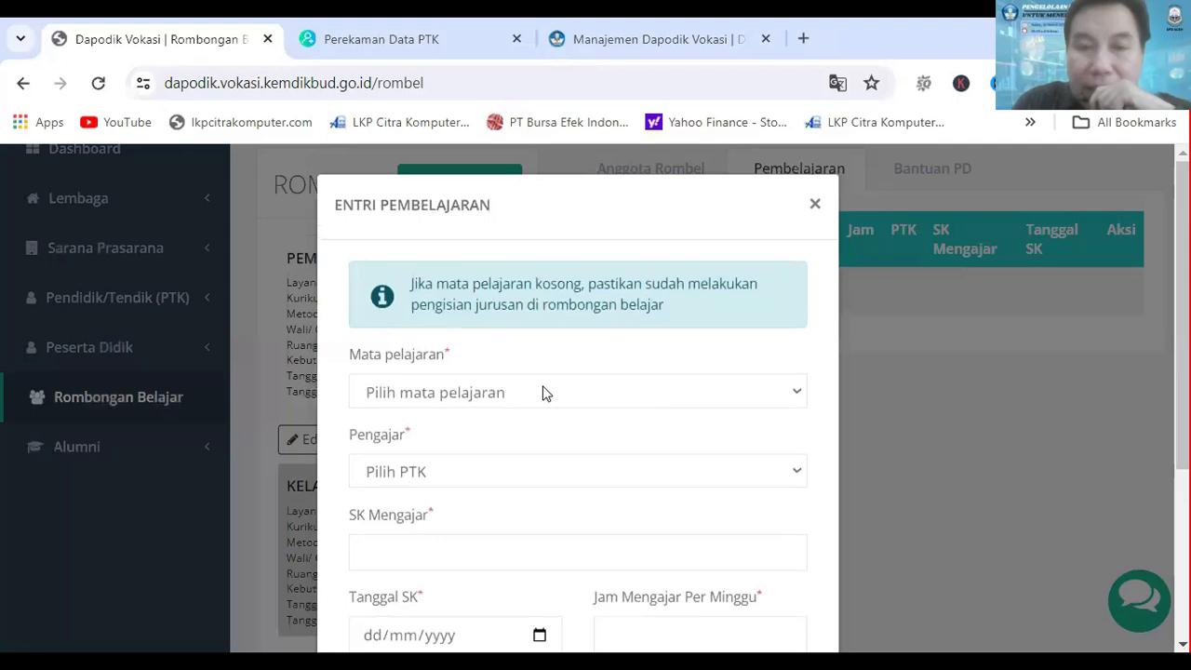
scroll(592, 307, down, 1)
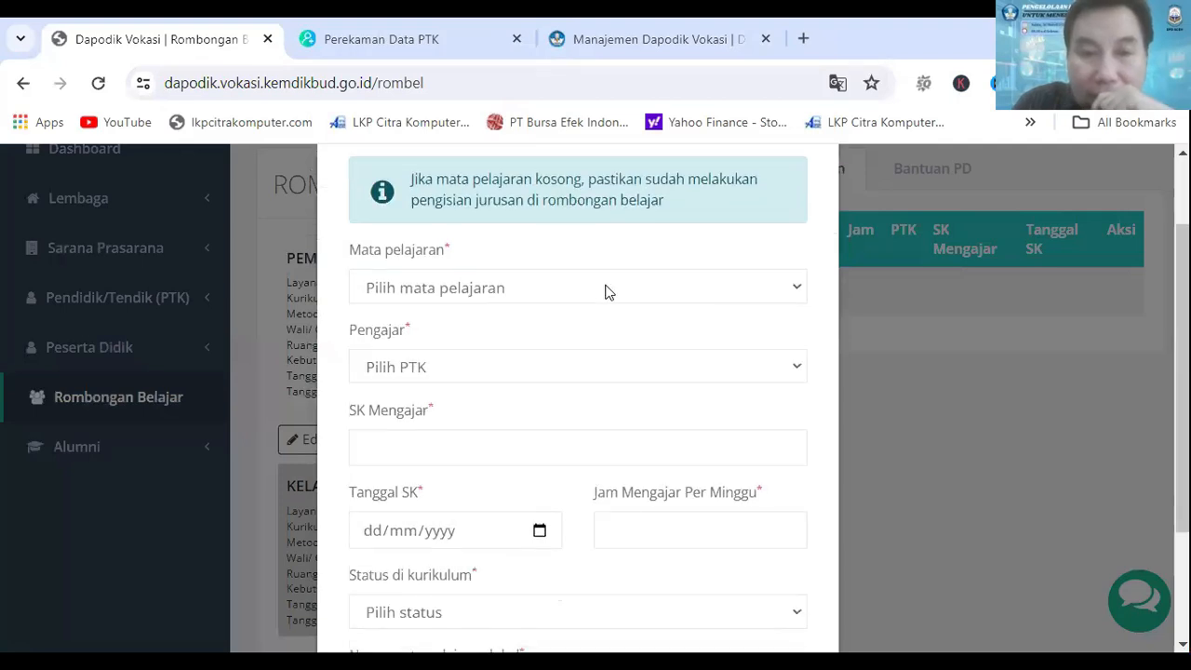
click(604, 291)
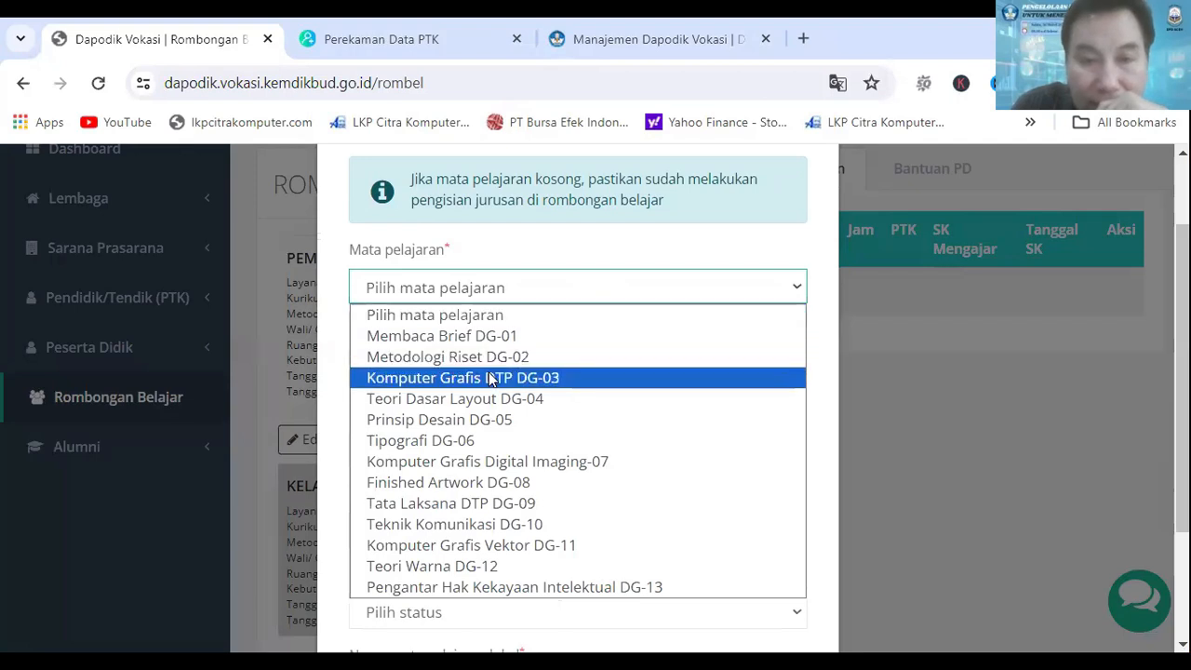
click(459, 421)
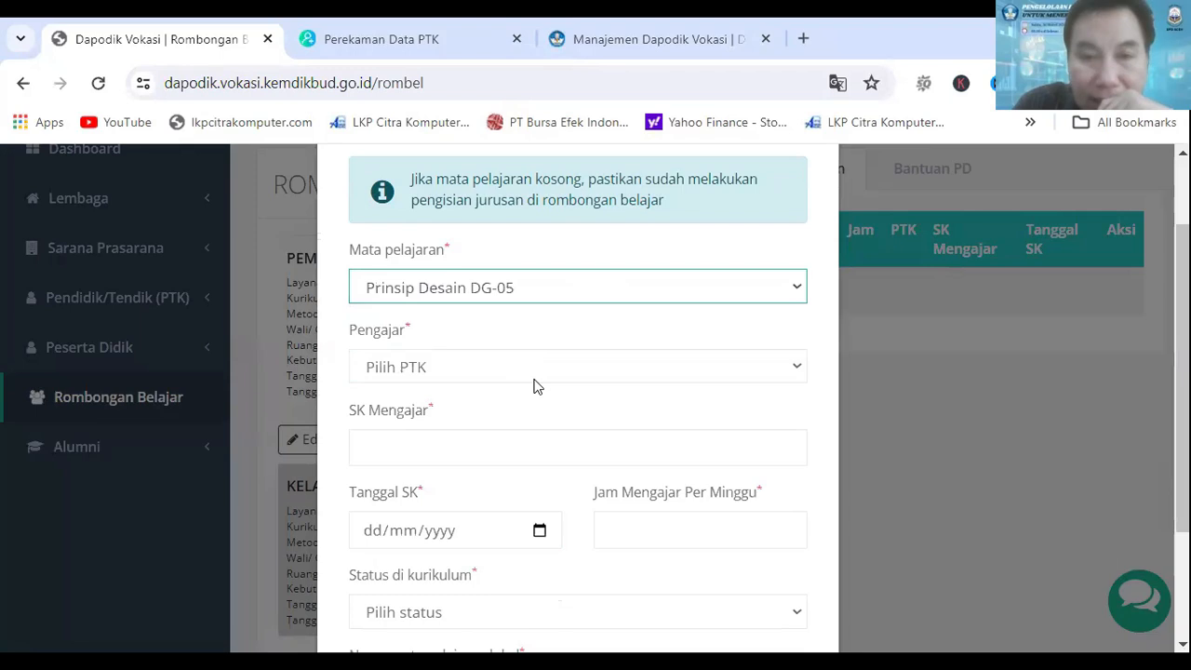
click(534, 378)
click(462, 456)
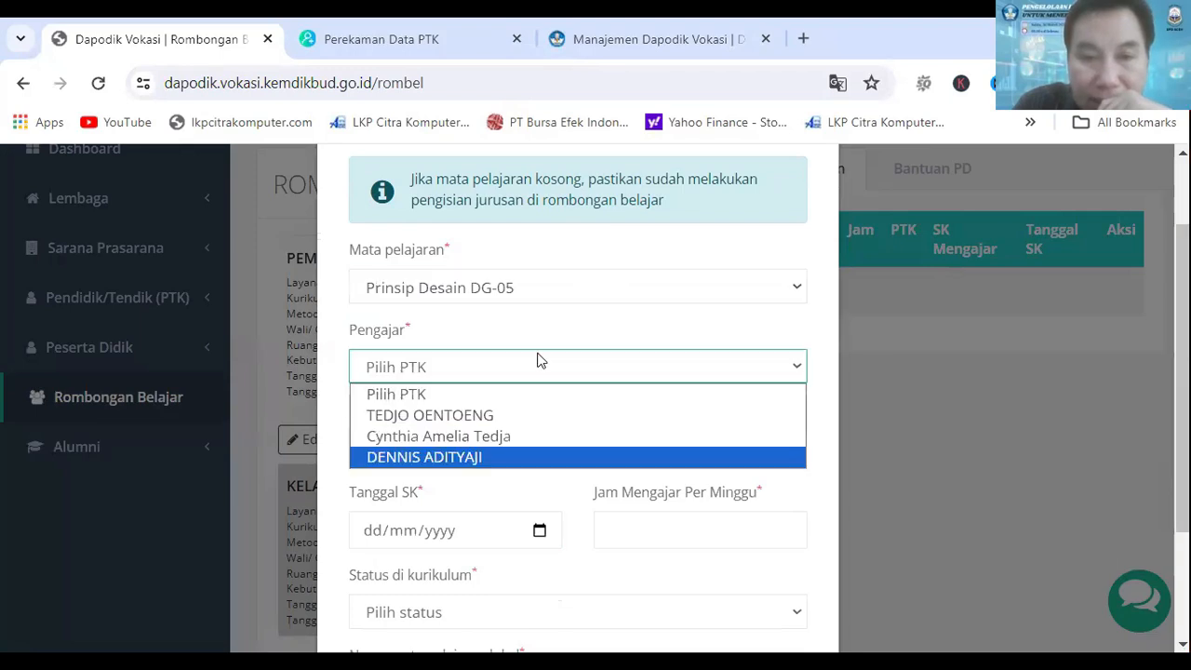
scroll(539, 358, down, 1)
click(444, 345)
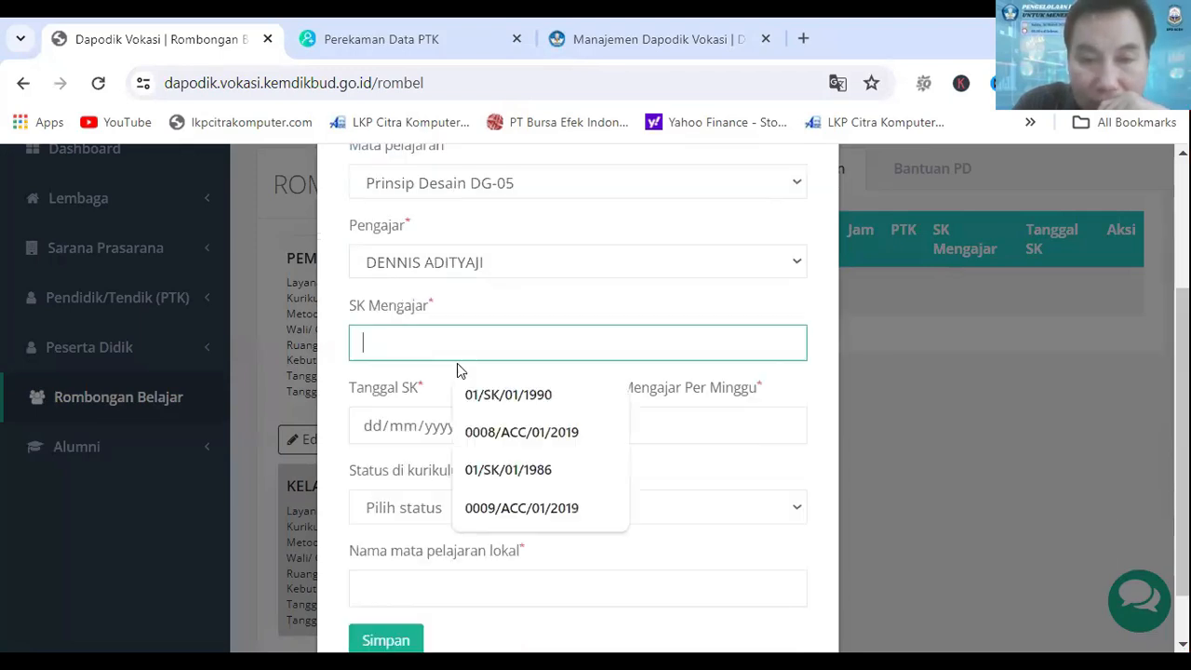
click(526, 444)
scroll(418, 370, down, 1)
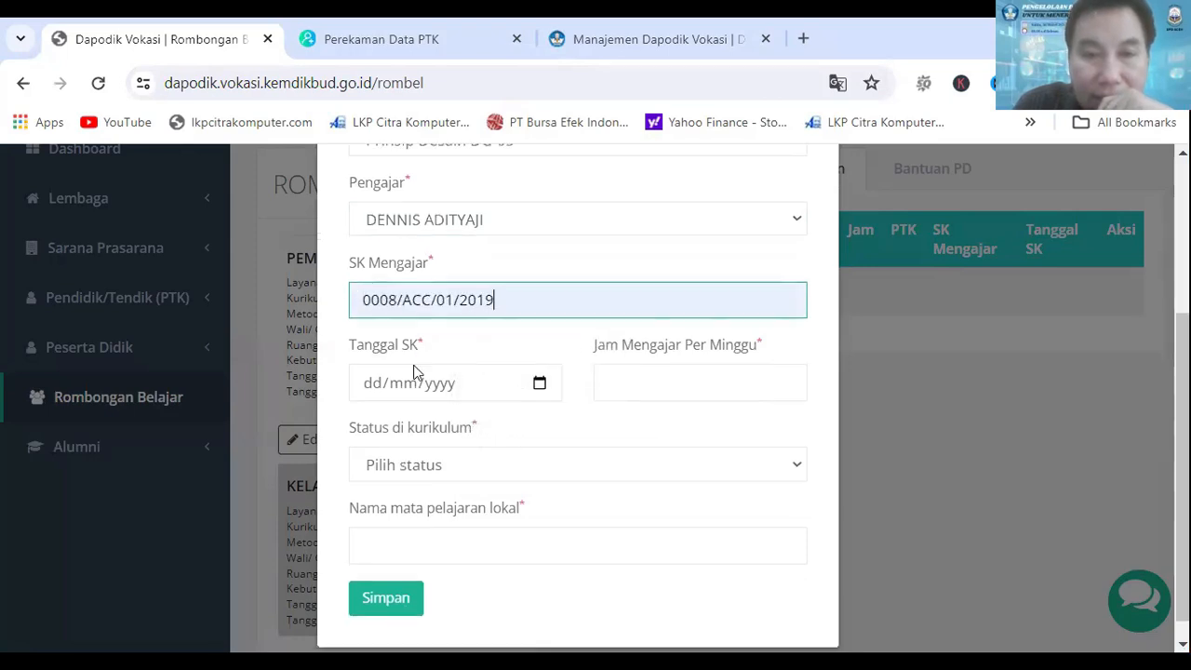
click(373, 365)
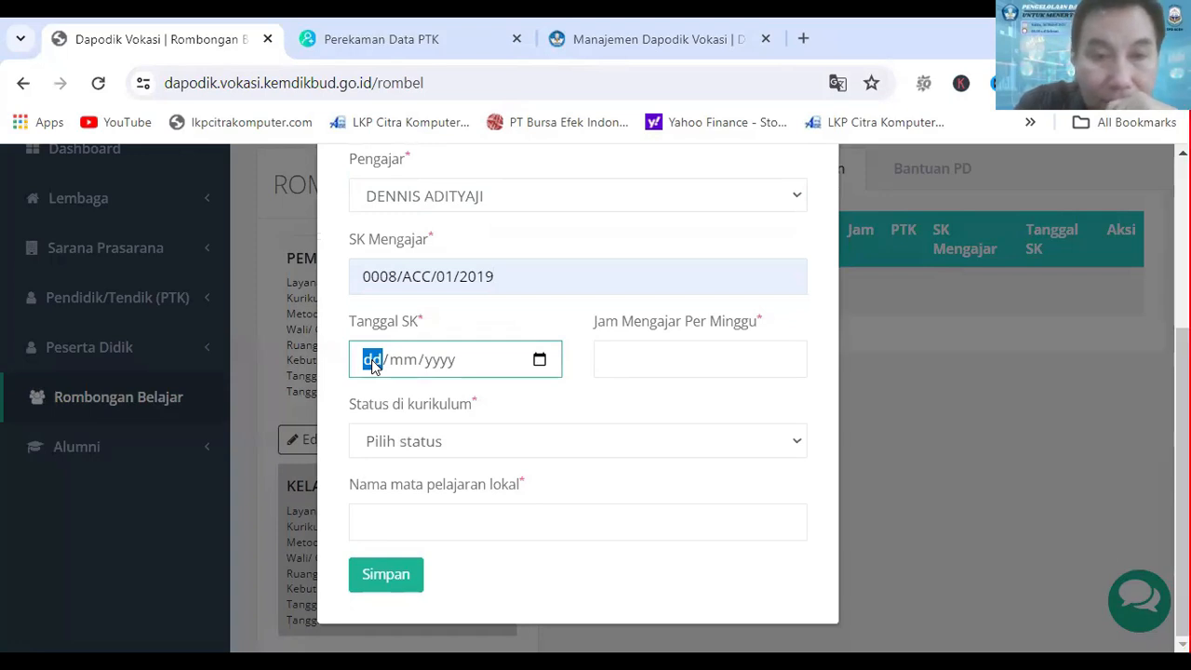
text(08/)
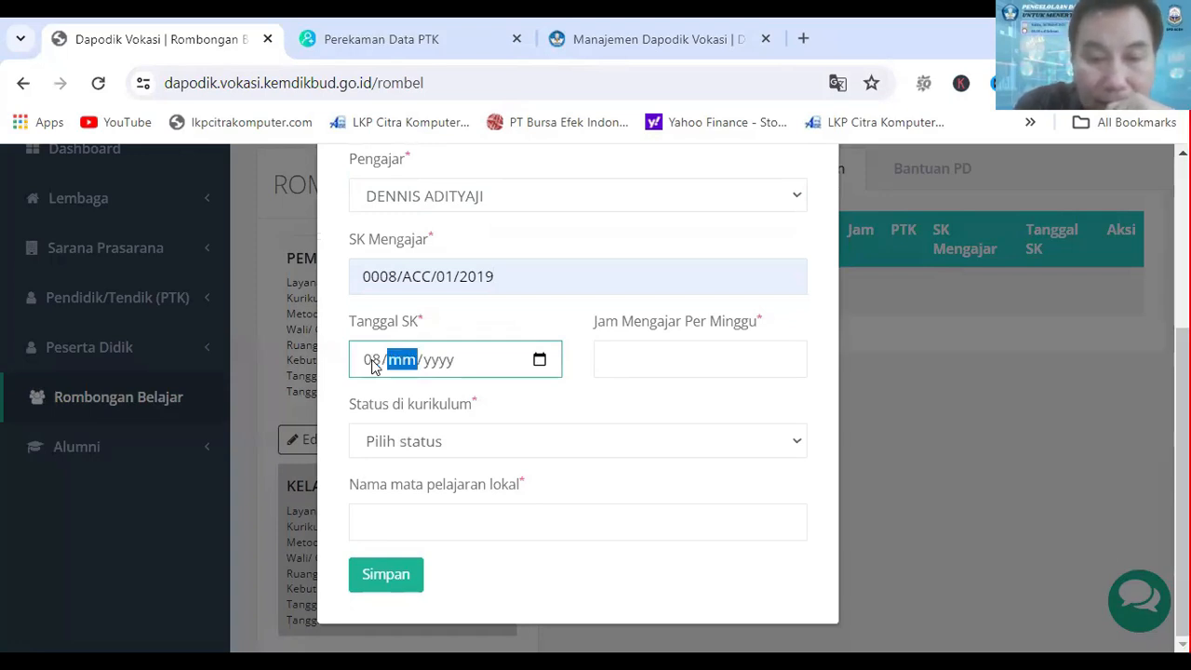
text(01/2019)
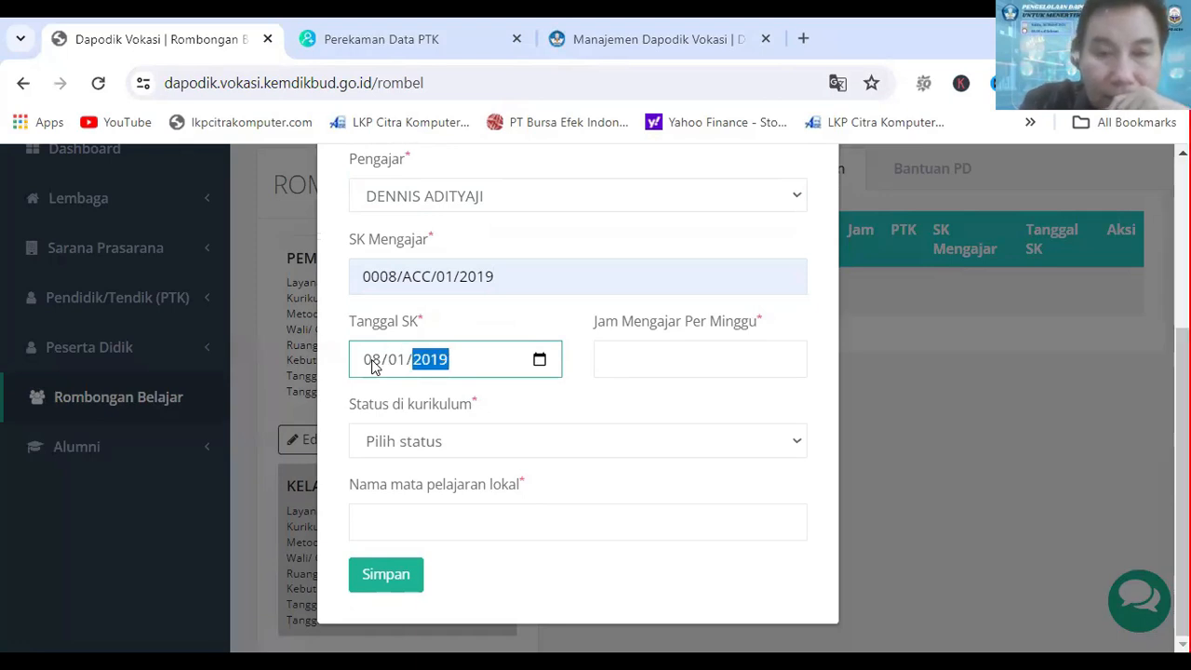
Step: Set Jam Mengajar Per Minggu to 24 and Status di kurikulum to Matpel Peminatan
click(613, 363)
text(24)
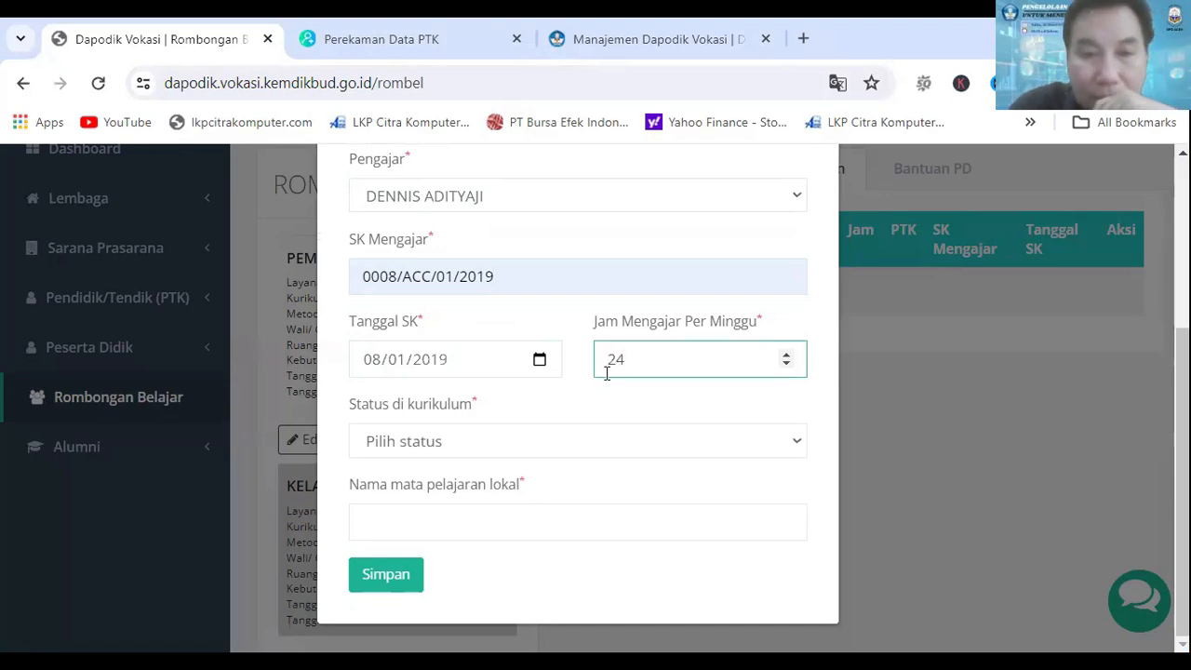
click(602, 445)
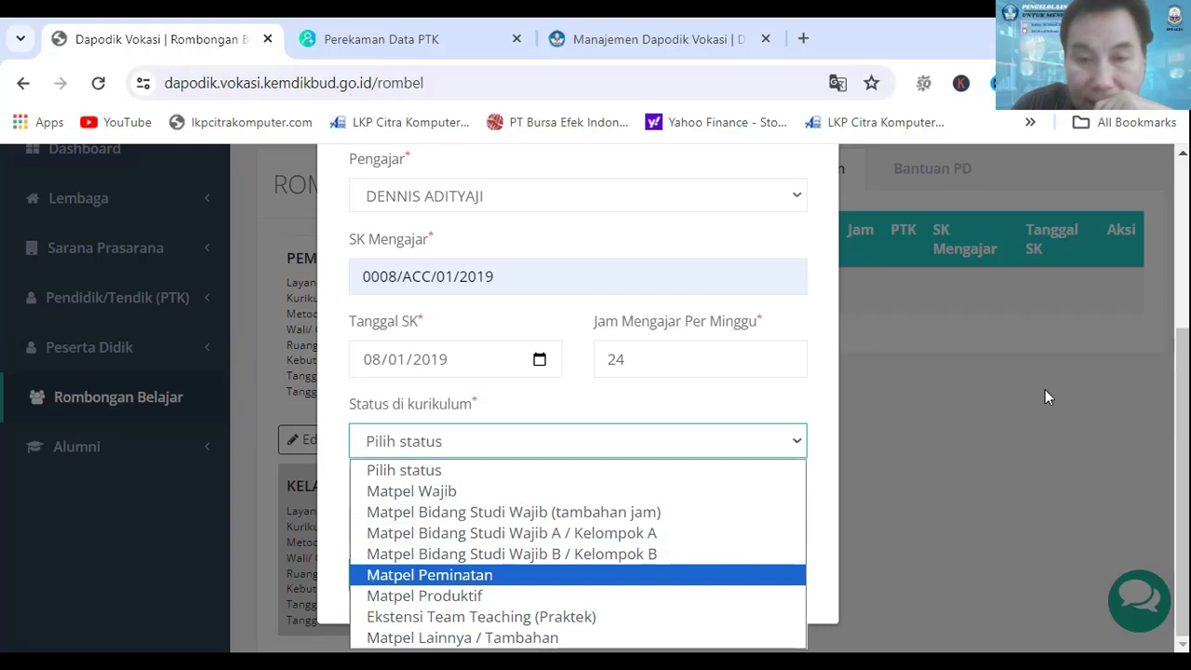
click(481, 577)
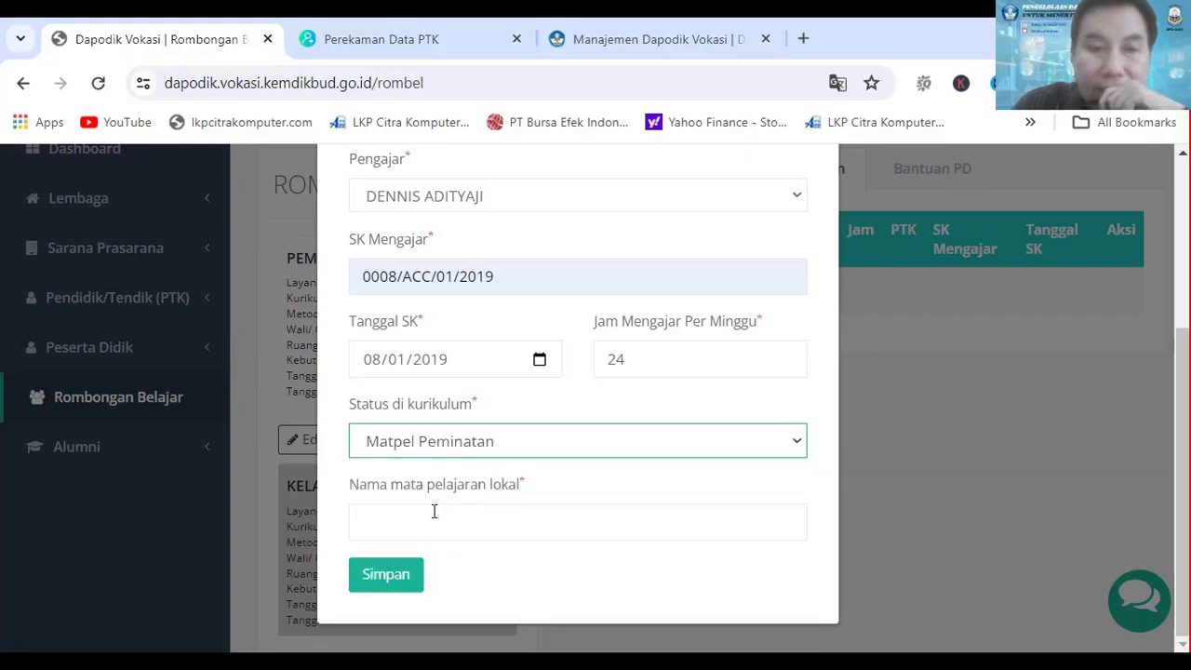
Step: Fill in Nama mata pelajaran lokal as DESAIN GRAFIS 5 2024, adapting the earlier DESAIN GRAFIS 1 2023 entry
click(431, 521)
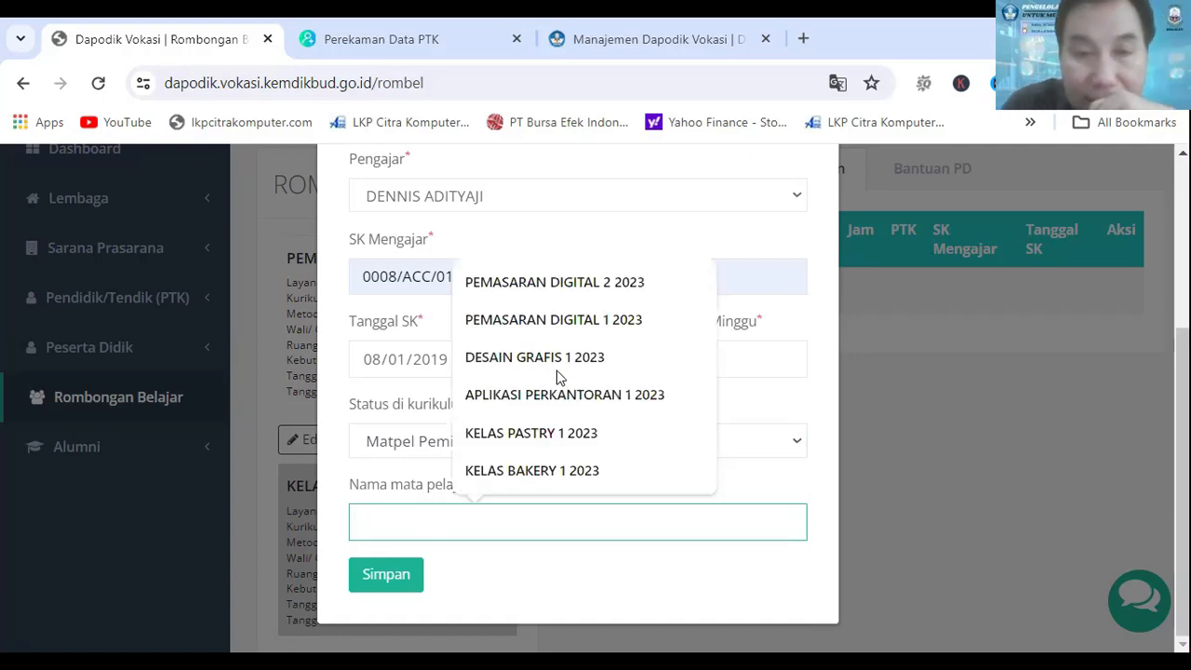
click(481, 531)
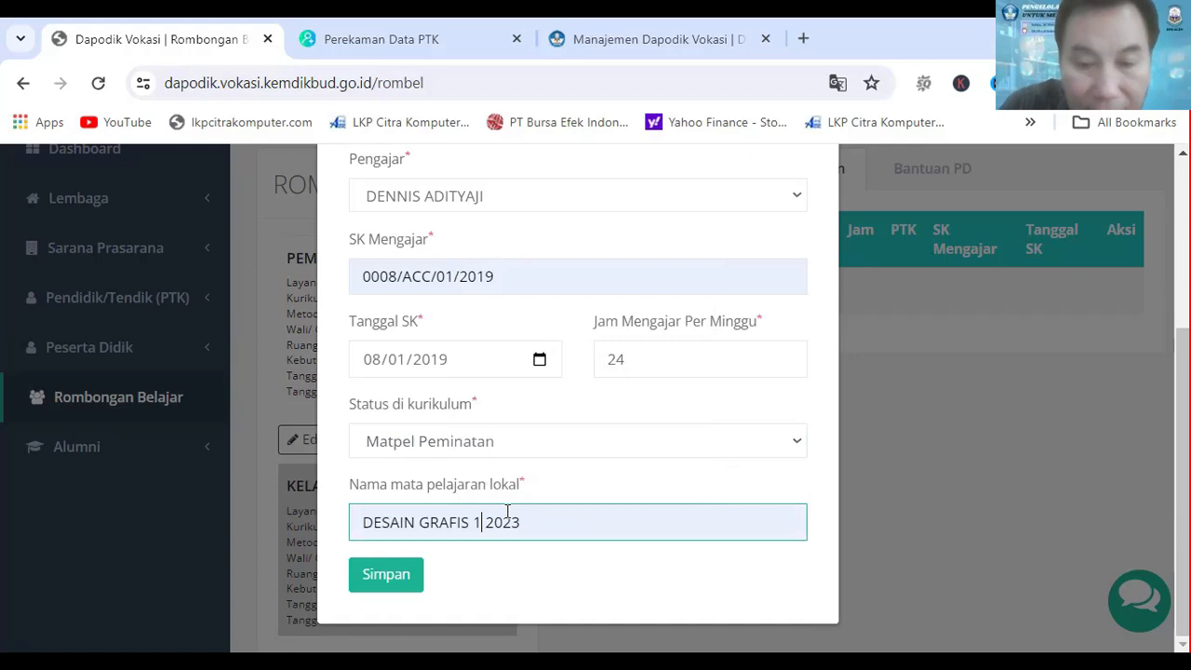
key(BackSpace)
text(4)
key(BackSpace)
text(5)
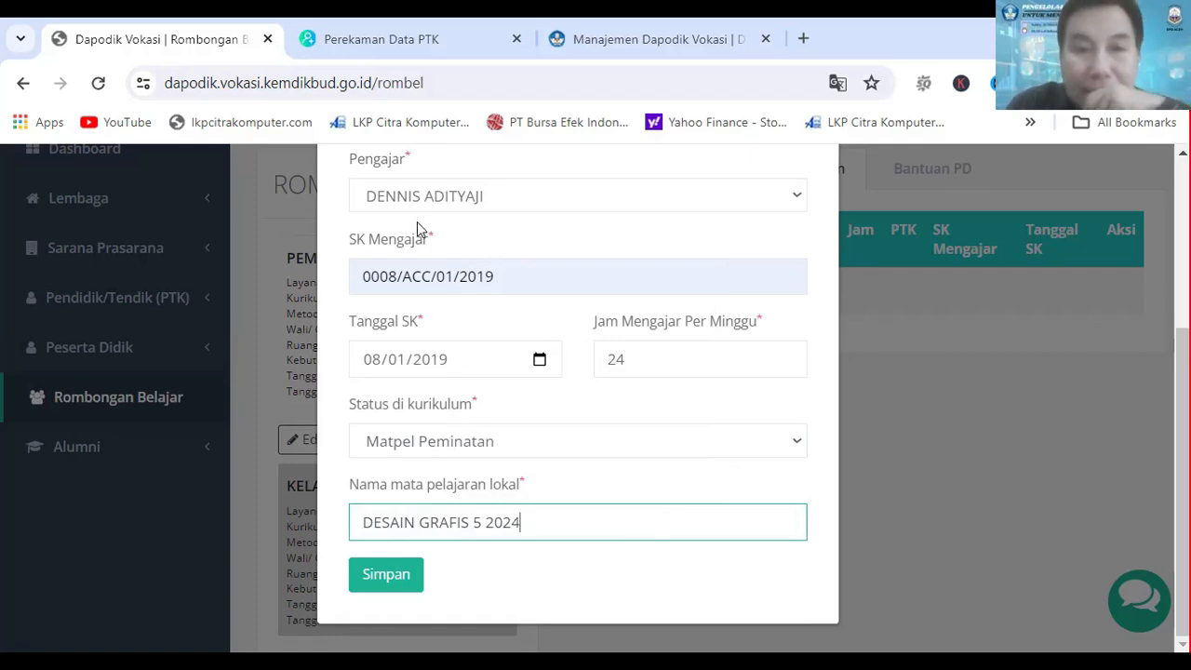
Step: Check and save the Pembelajaran entry, close its form and return to the rombel's Anggota Rombel list
scroll(424, 242, up, 2)
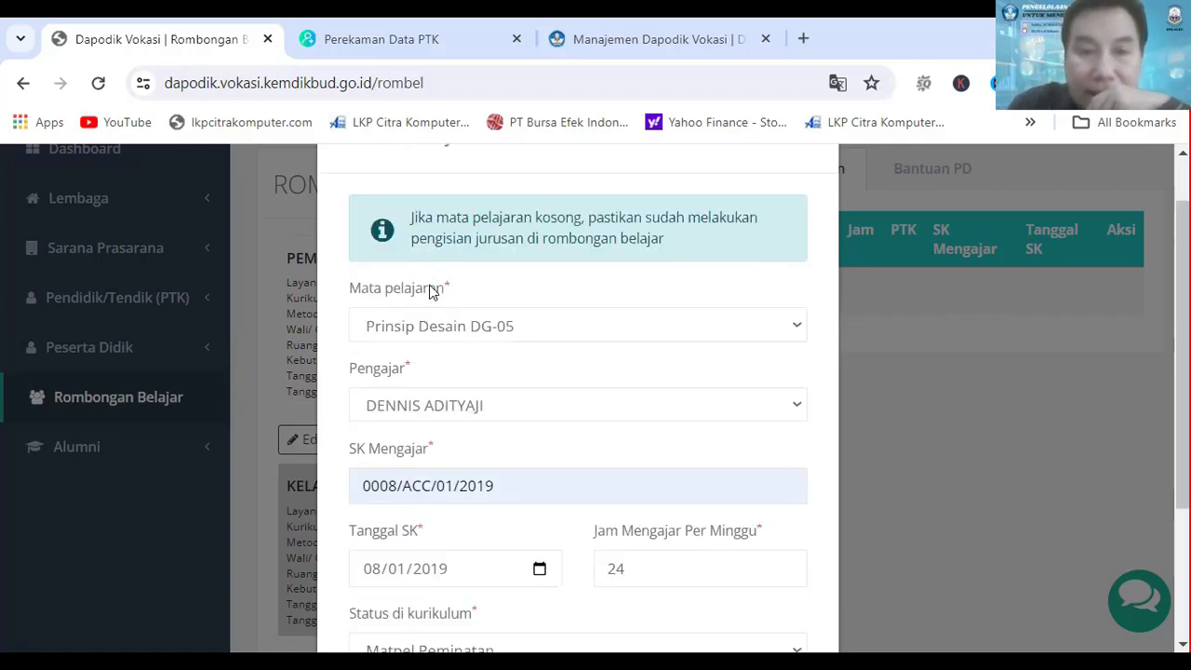
scroll(442, 298, down, 1)
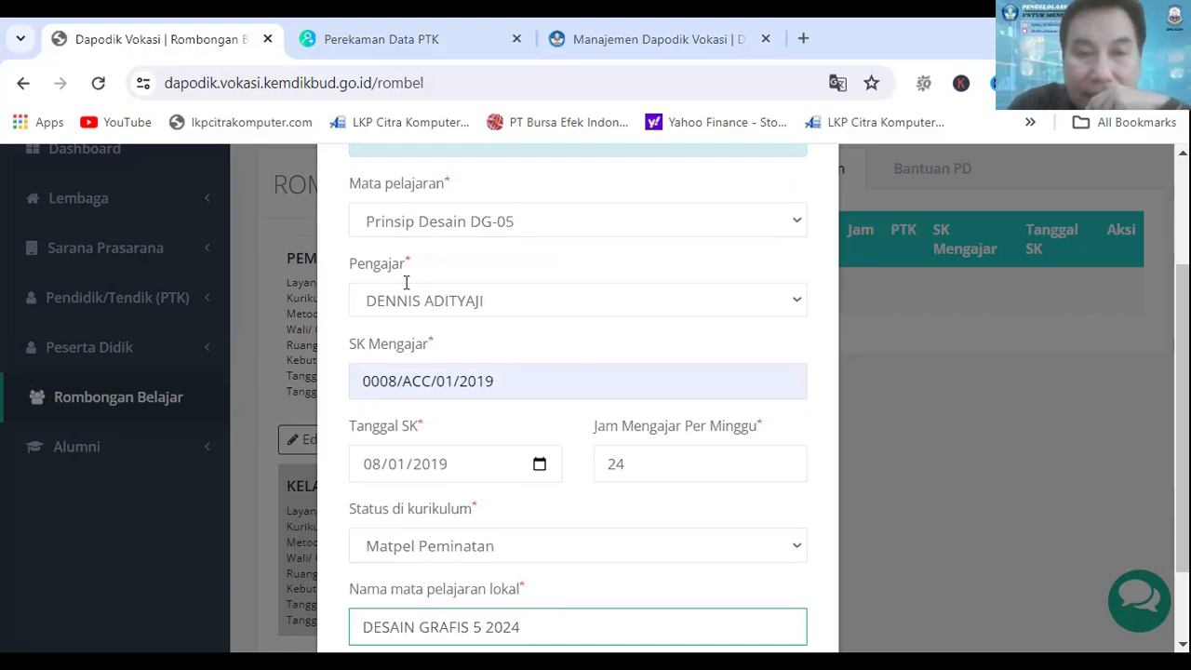
scroll(437, 305, down, 1)
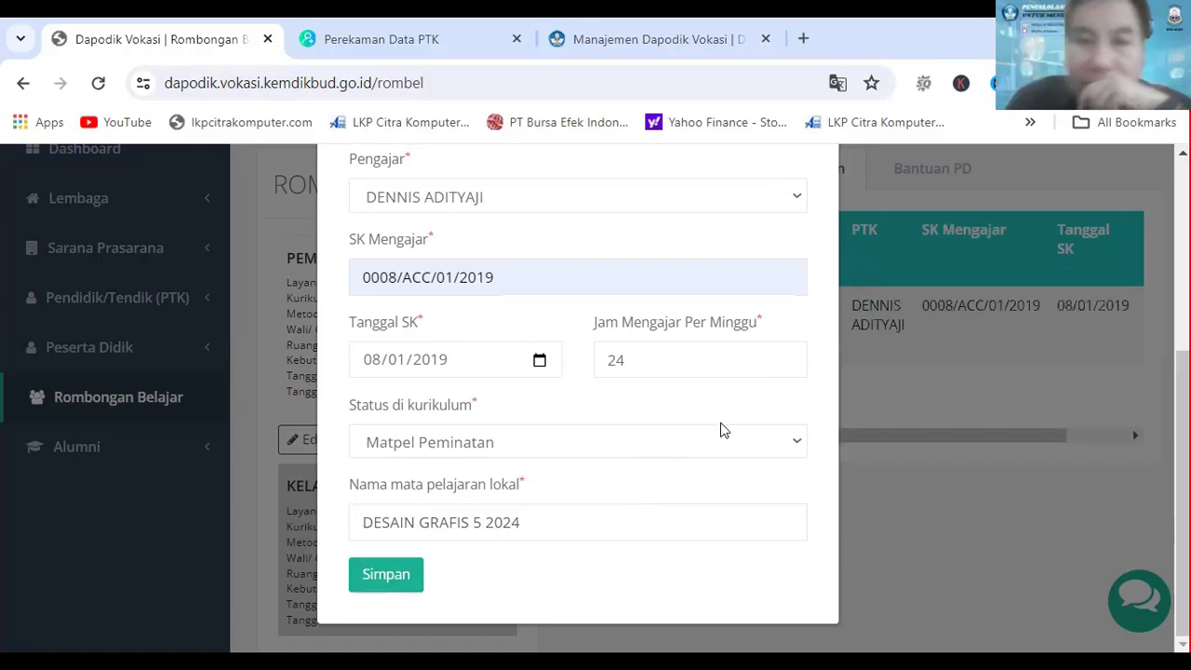
scroll(788, 390, up, 4)
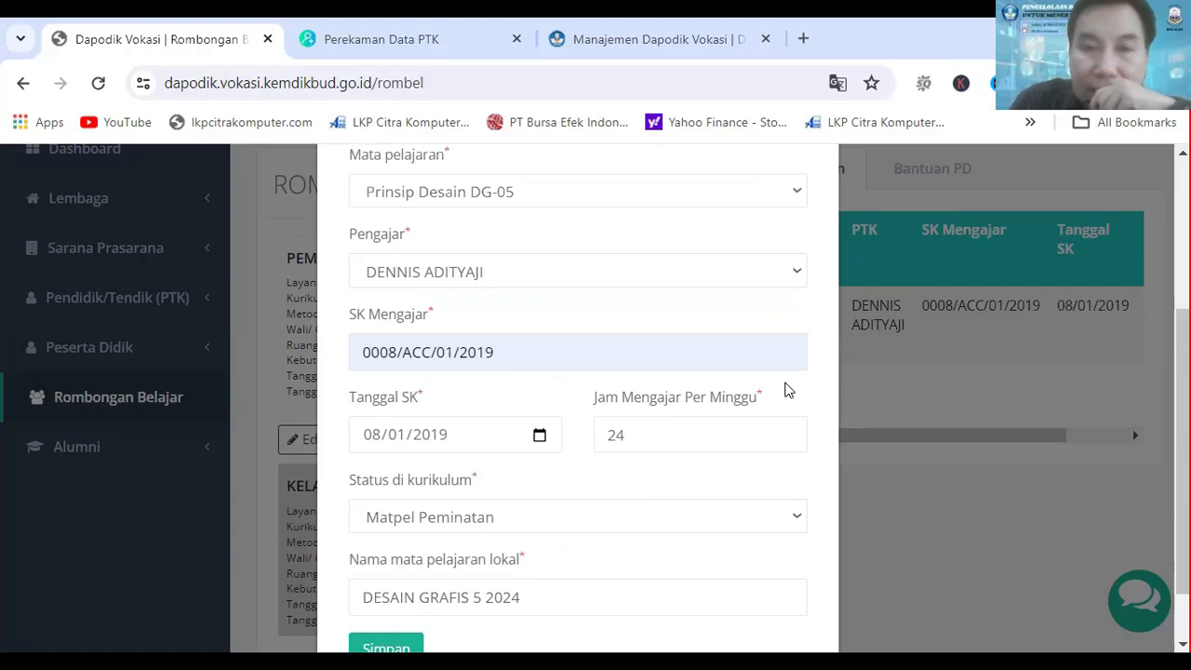
click(816, 170)
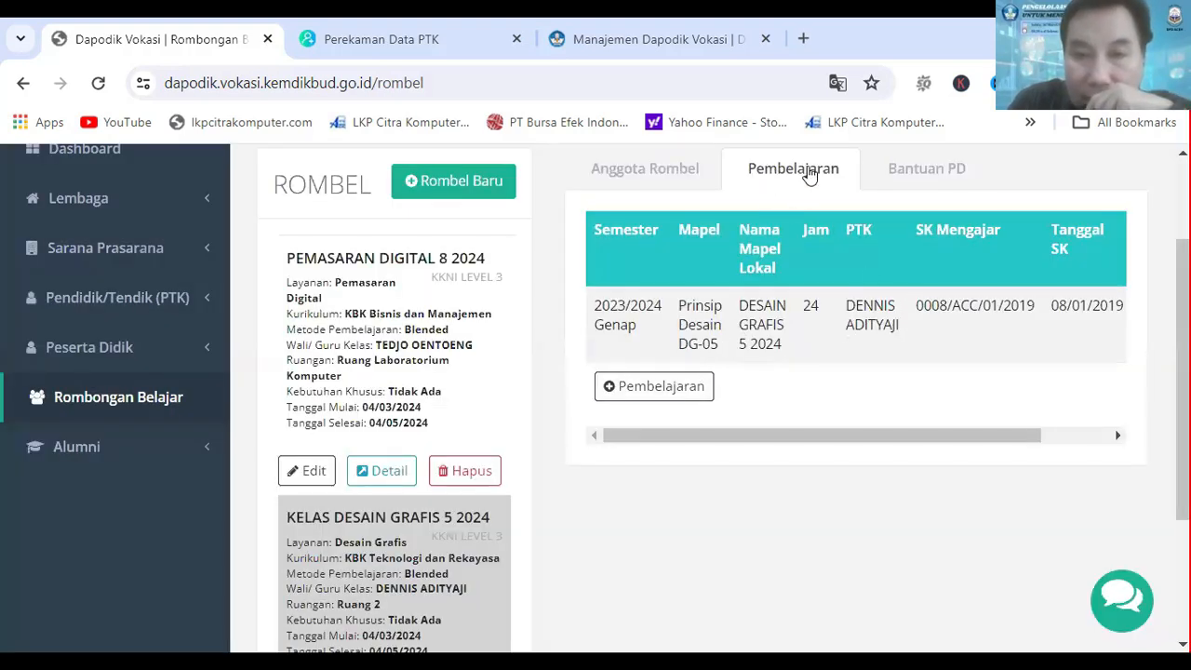
click(640, 176)
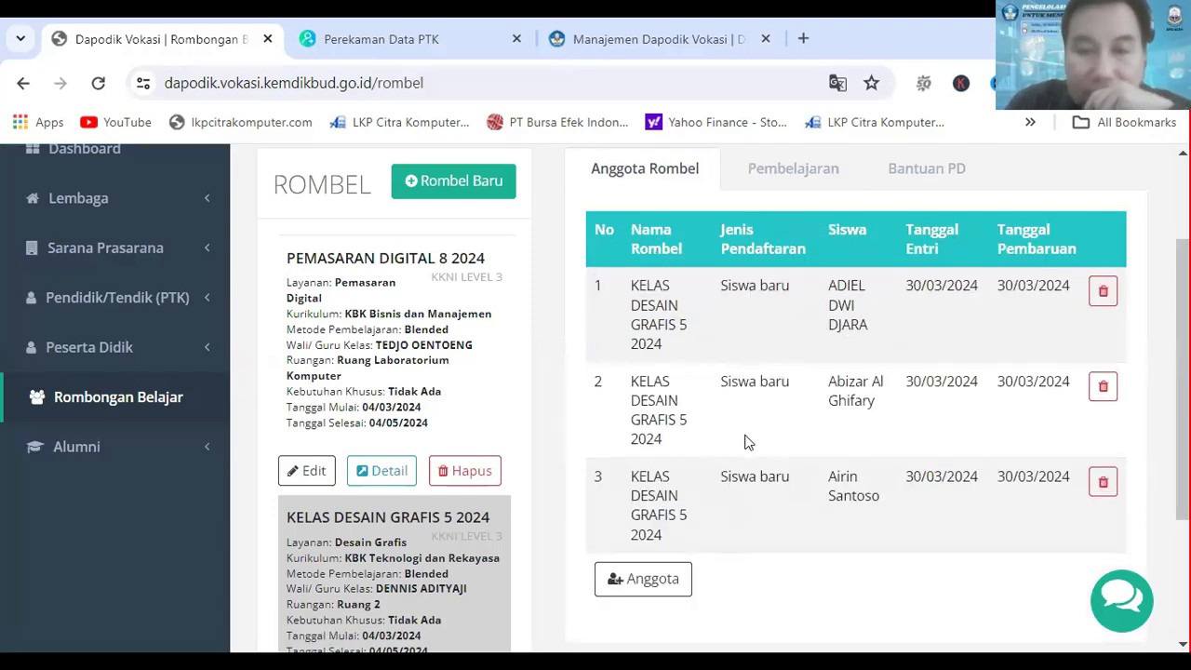
scroll(746, 449, up, 2)
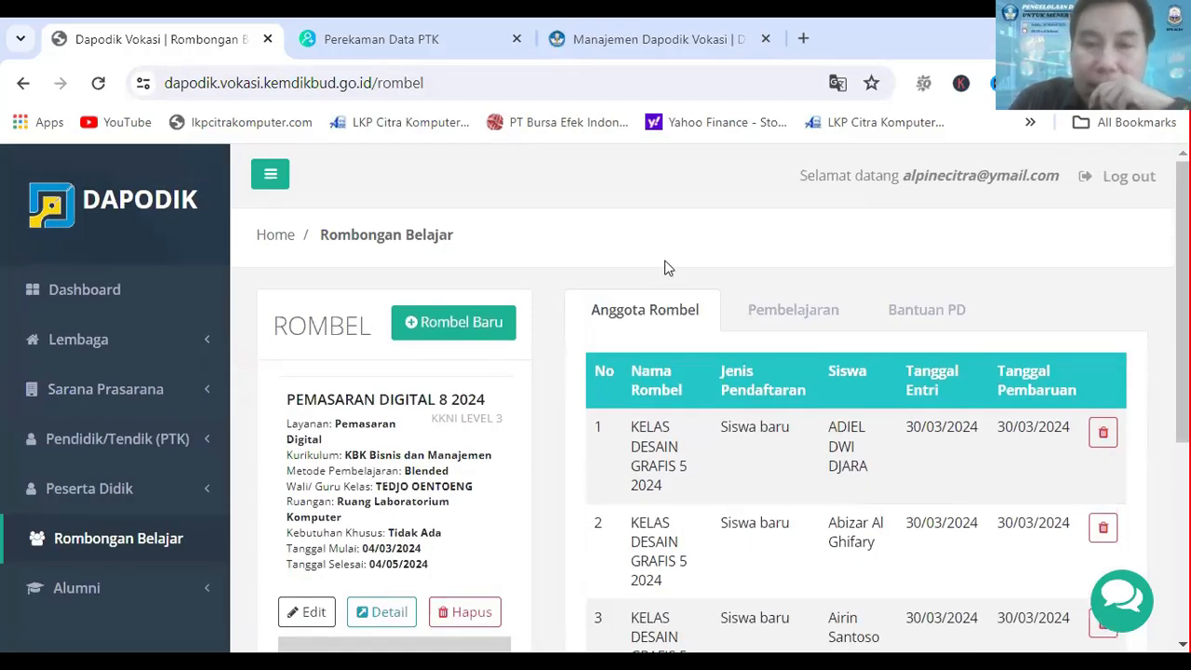
Step: Go to the Dashboard and synchronise the data with Sync Dapodik
click(113, 289)
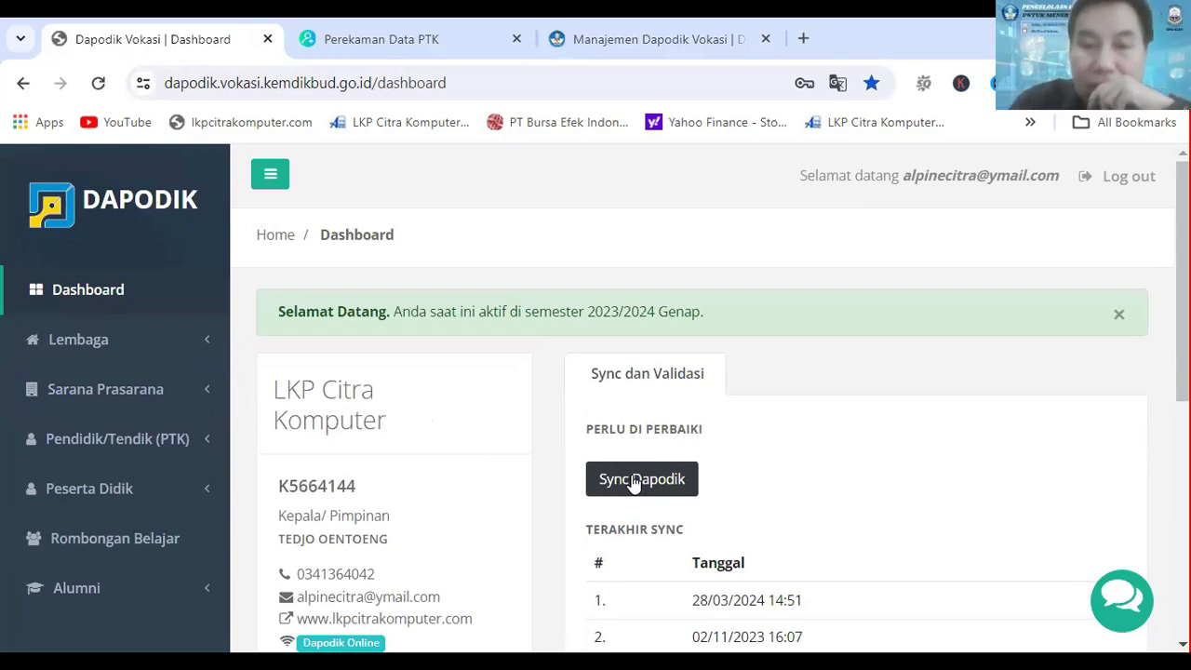
scroll(769, 458, down, 1)
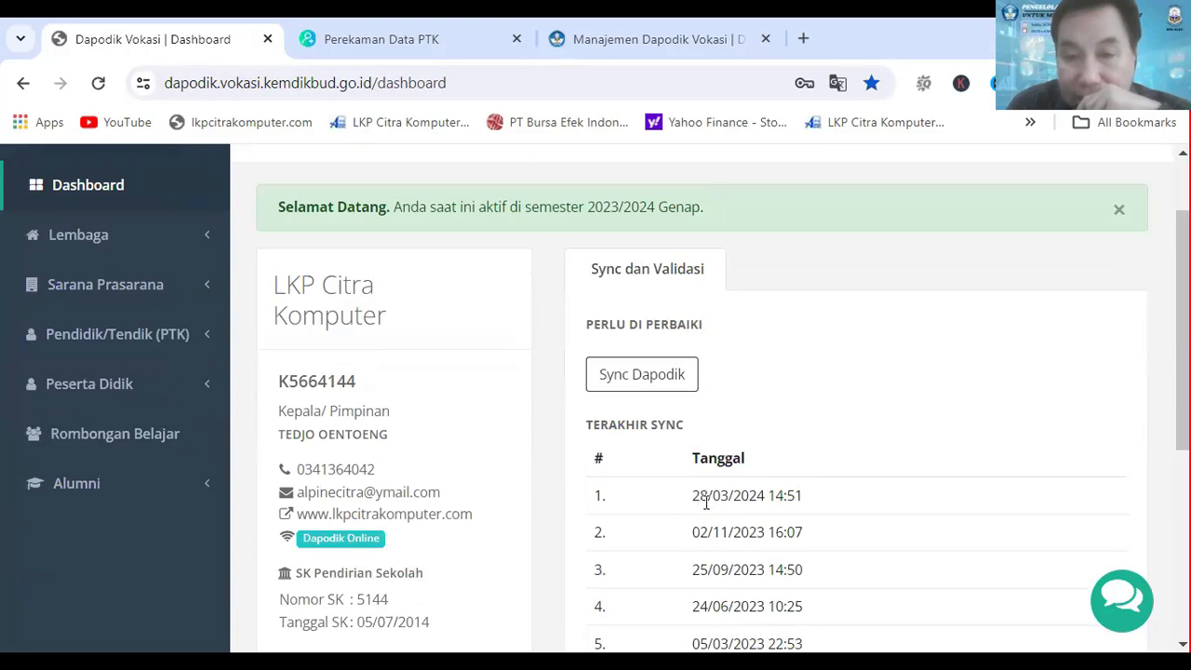
click(631, 381)
scroll(704, 476, down, 1)
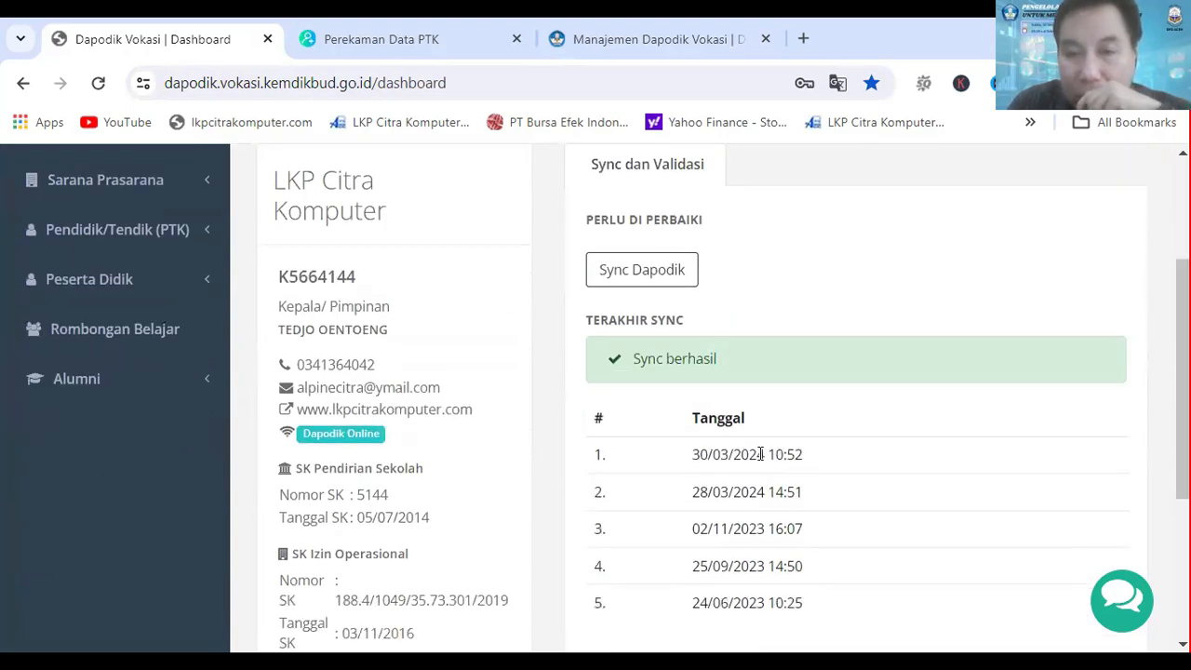